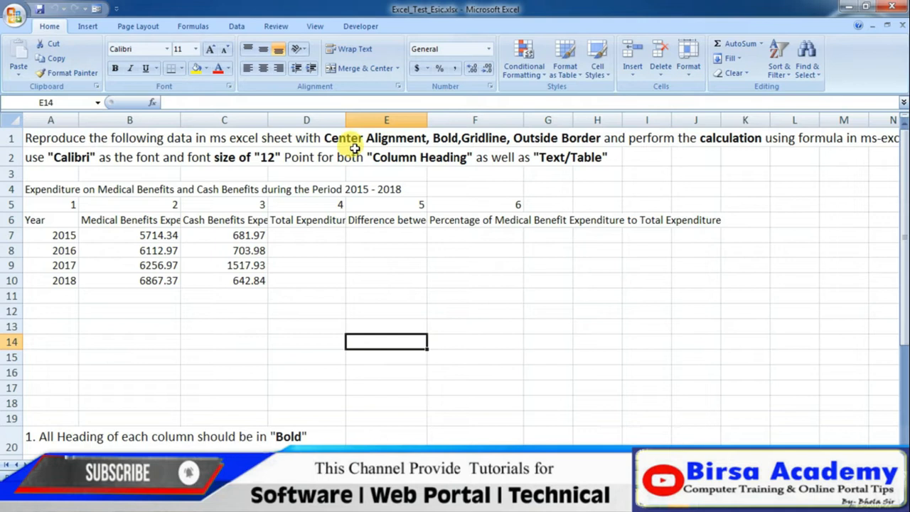
Read the formatting instructions in rows 1 and 2 and examine the finished sample table and chart on the other sheet.
left_click(376, 137)
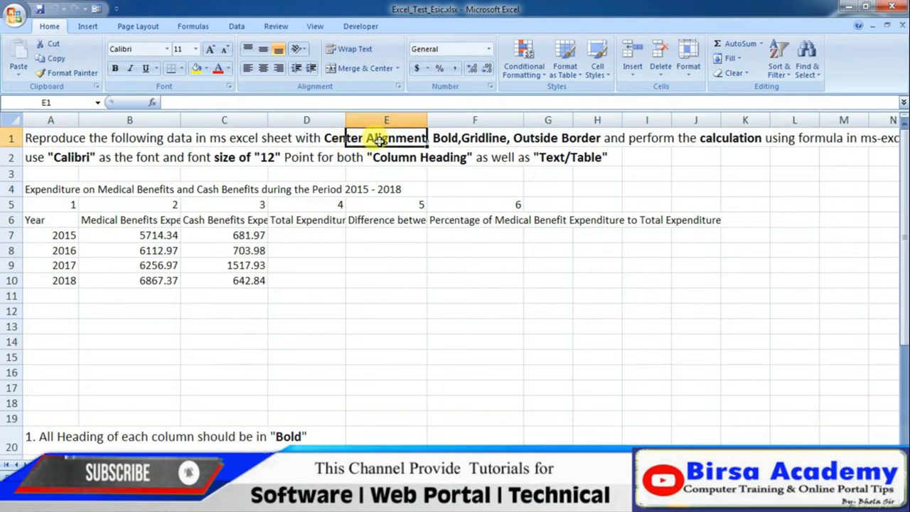
left_click(455, 140)
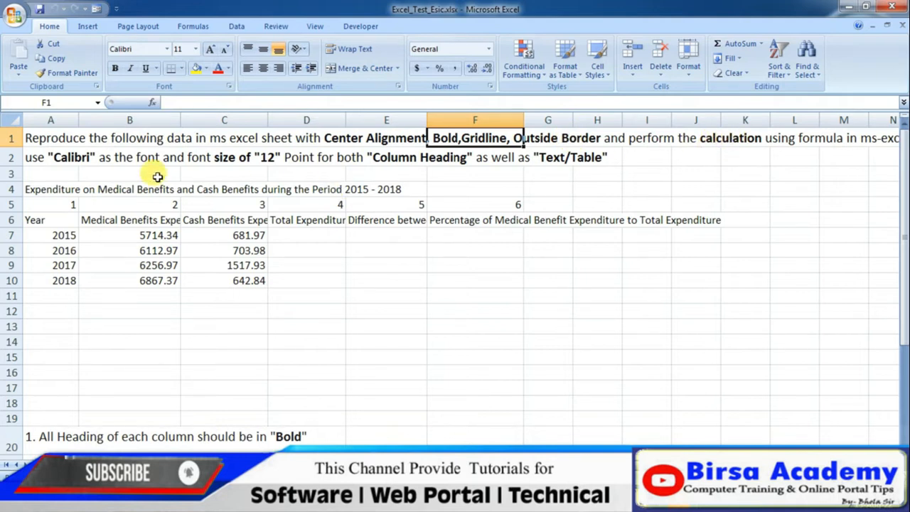
left_click(74, 159)
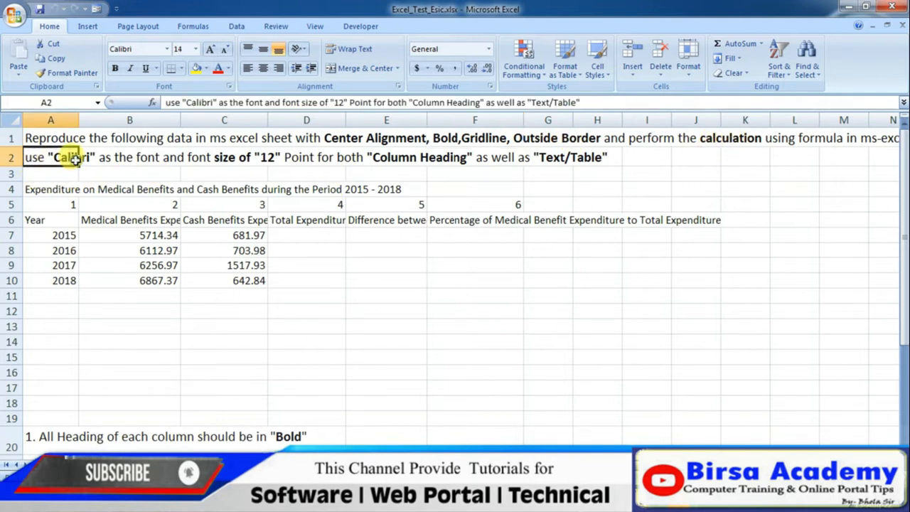
left_click(263, 158)
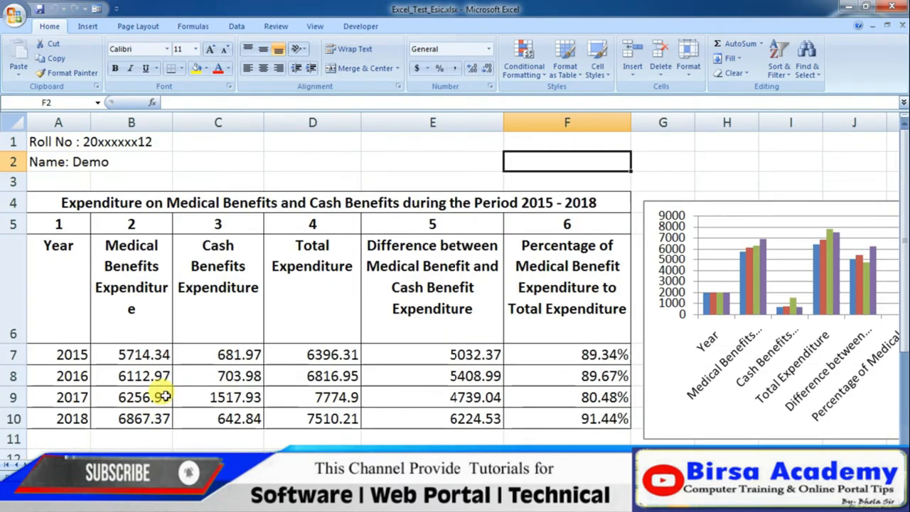
scroll(433, 294, "down", 3)
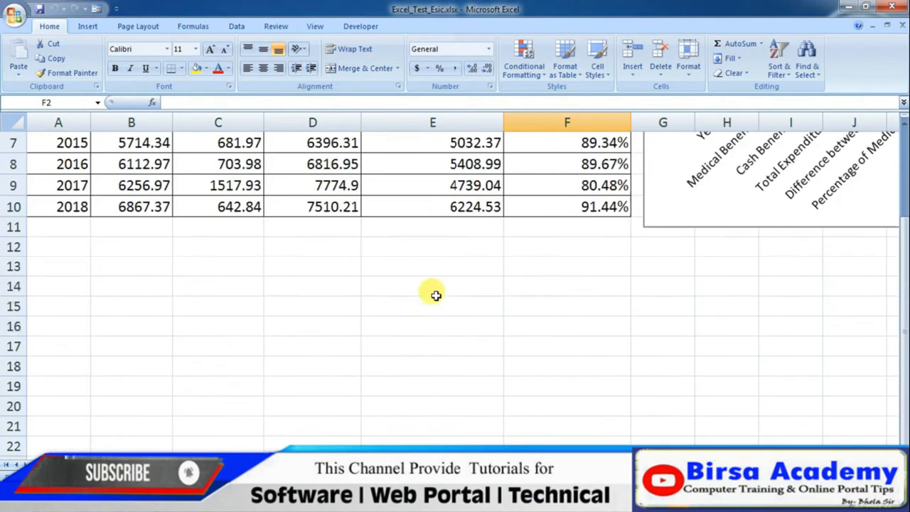
scroll(367, 310, "up", 3)
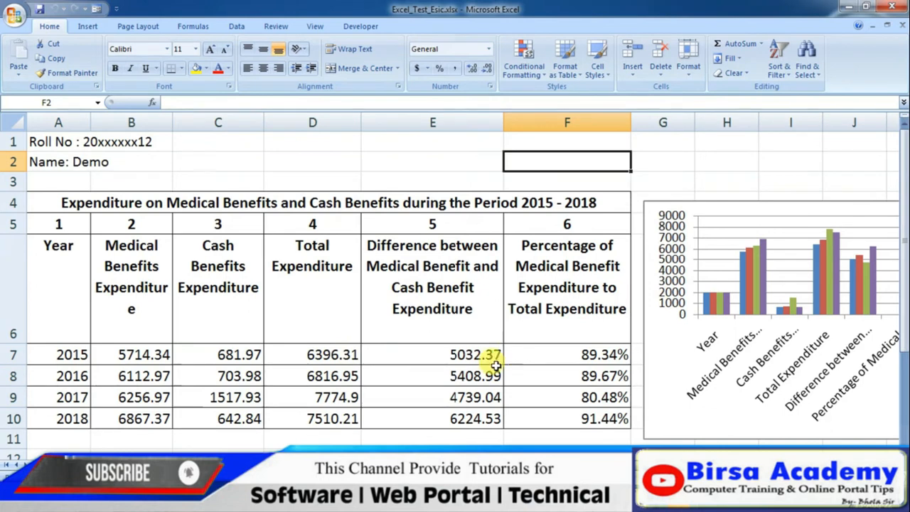
left_click(65, 464)
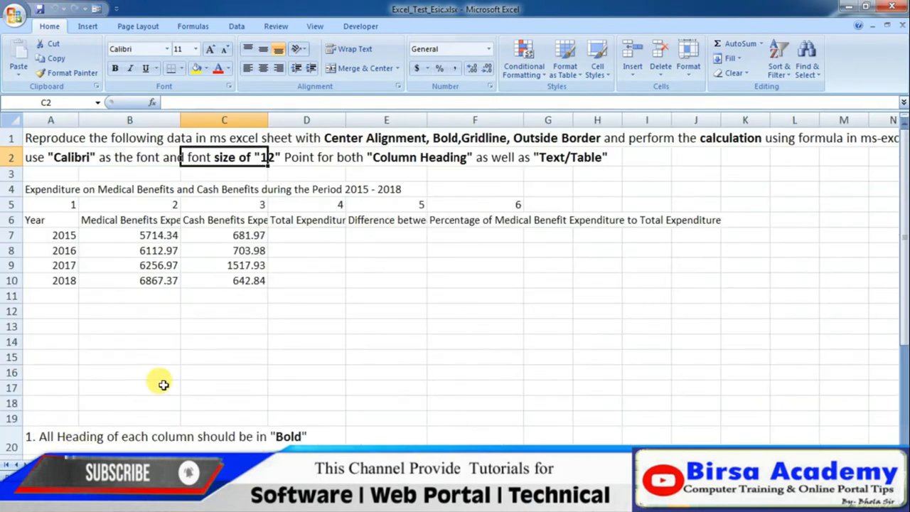
Examine the unformatted table's title, column numbers and the full text of its headings from Year to Difference between Medical Benefit and Cash Benefit Expenditure.
left_click(41, 188)
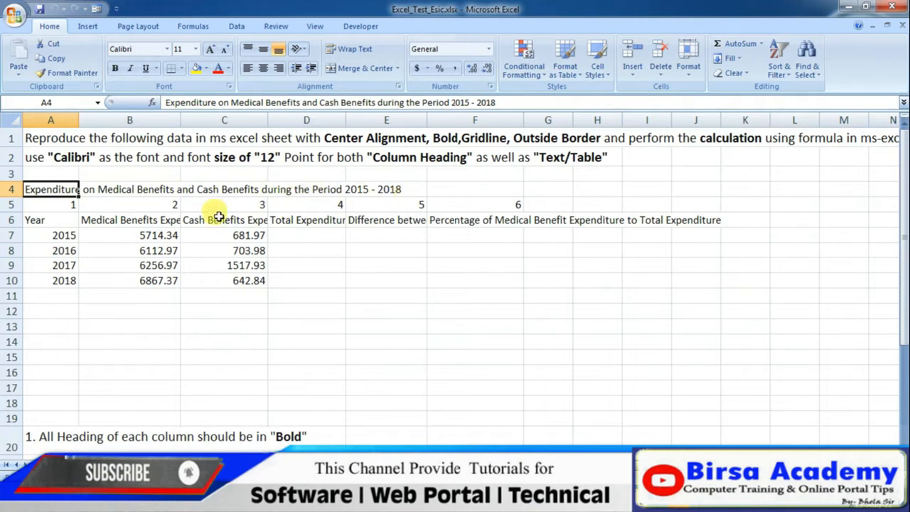
left_click(64, 204)
left_click(143, 205)
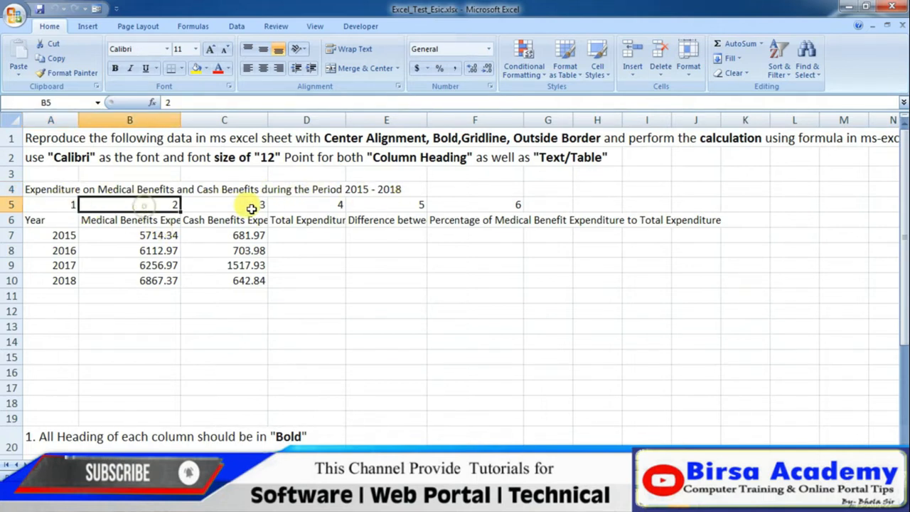
left_click(48, 221)
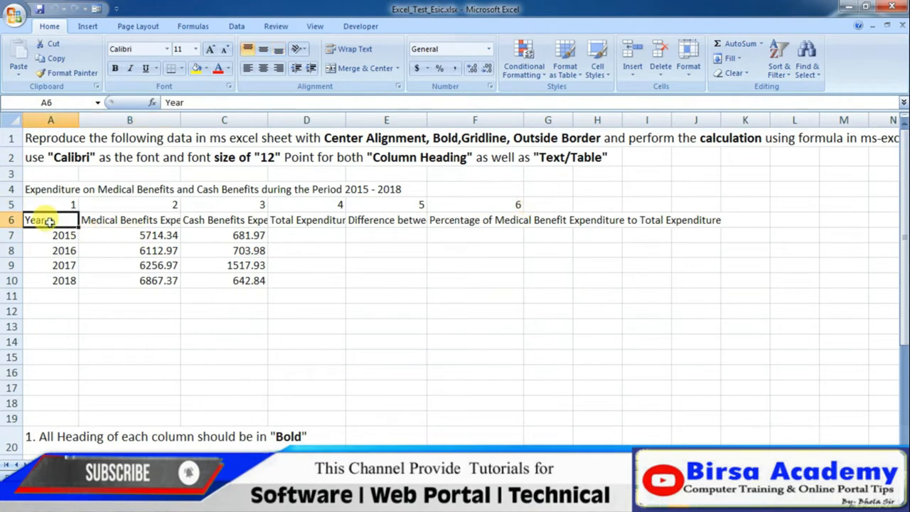
left_click(110, 220)
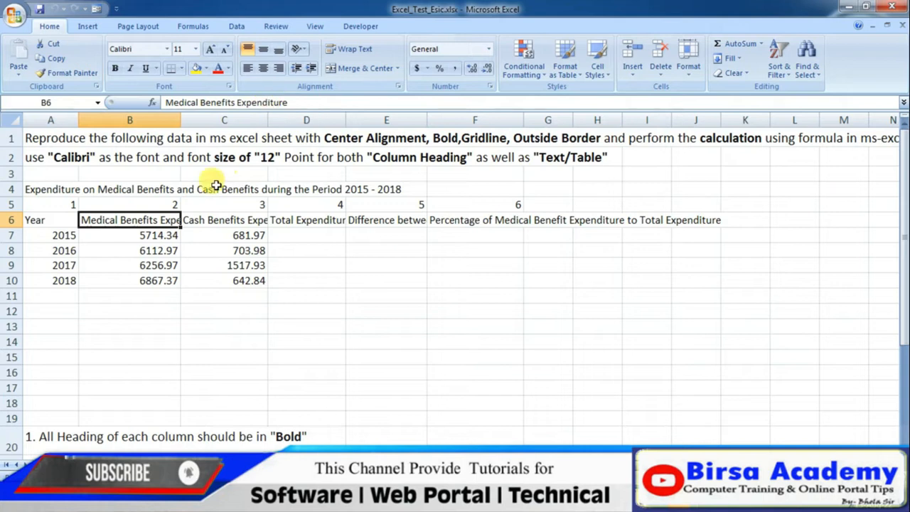
left_click(201, 221)
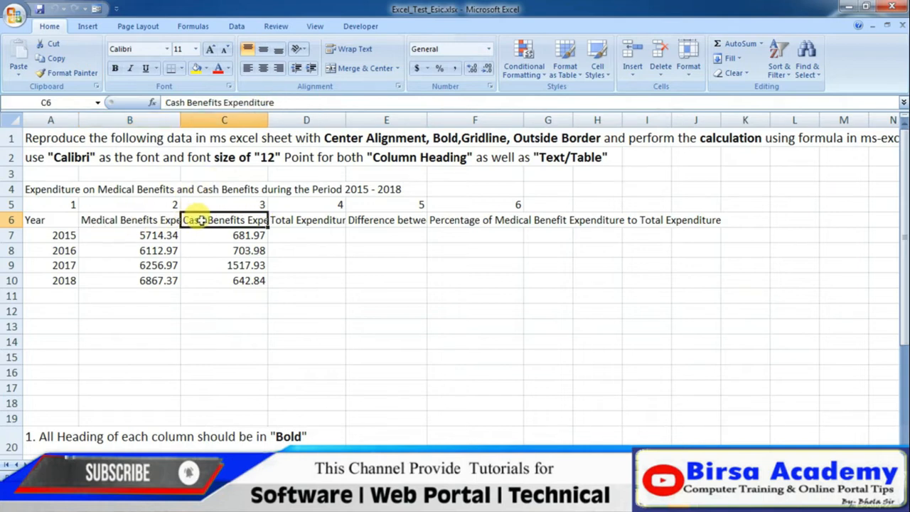
left_click(105, 221)
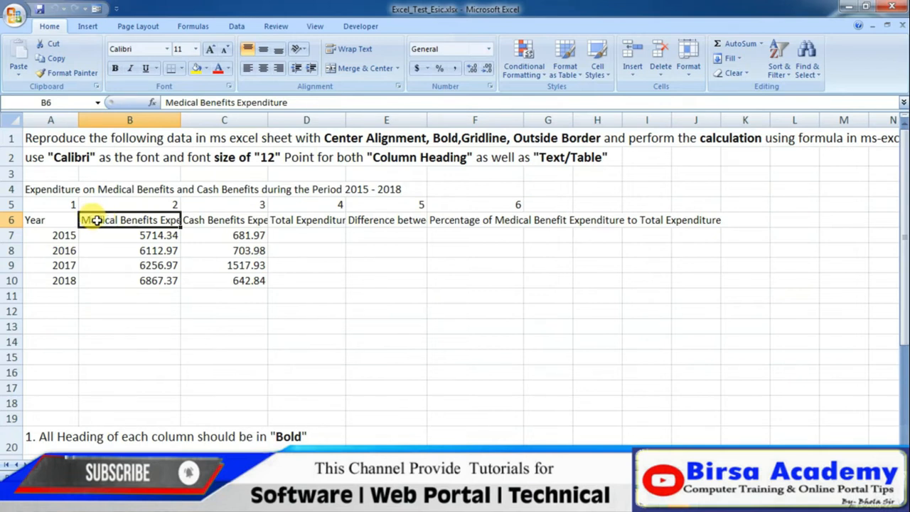
left_click(125, 310)
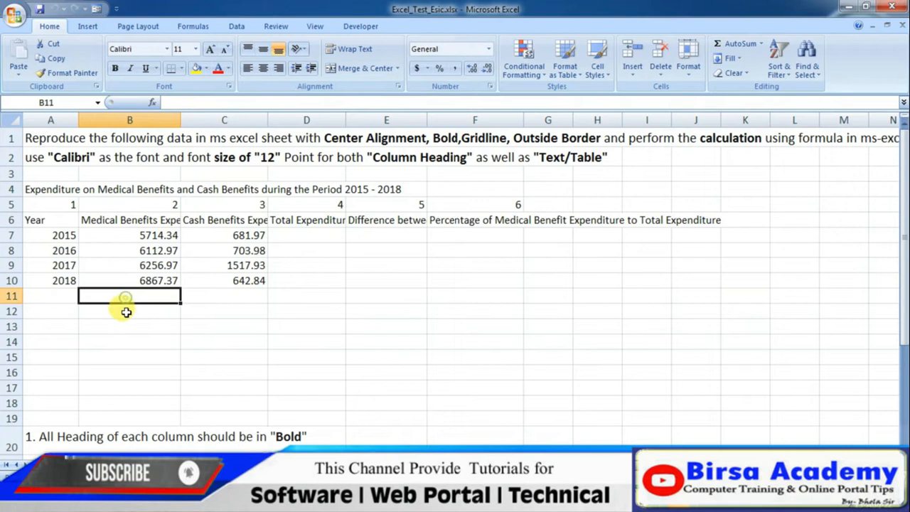
left_click(202, 313)
left_click(126, 221)
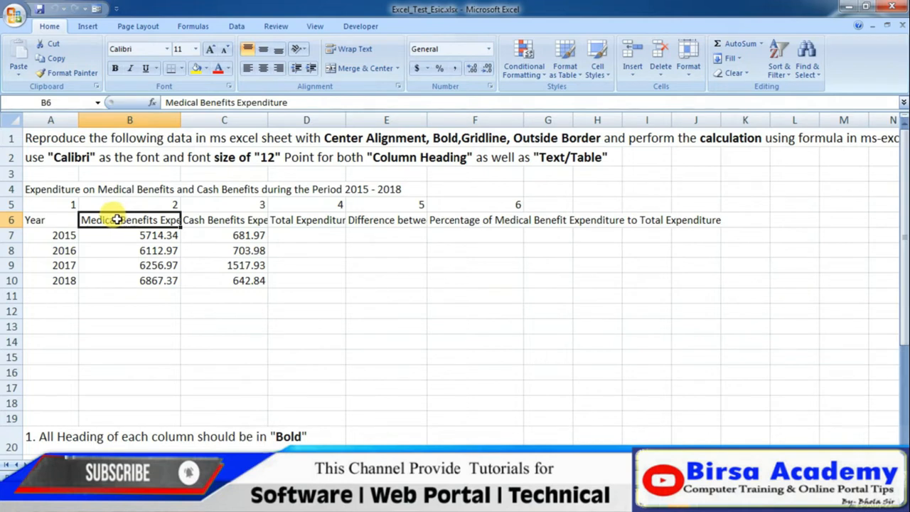
left_click(206, 221)
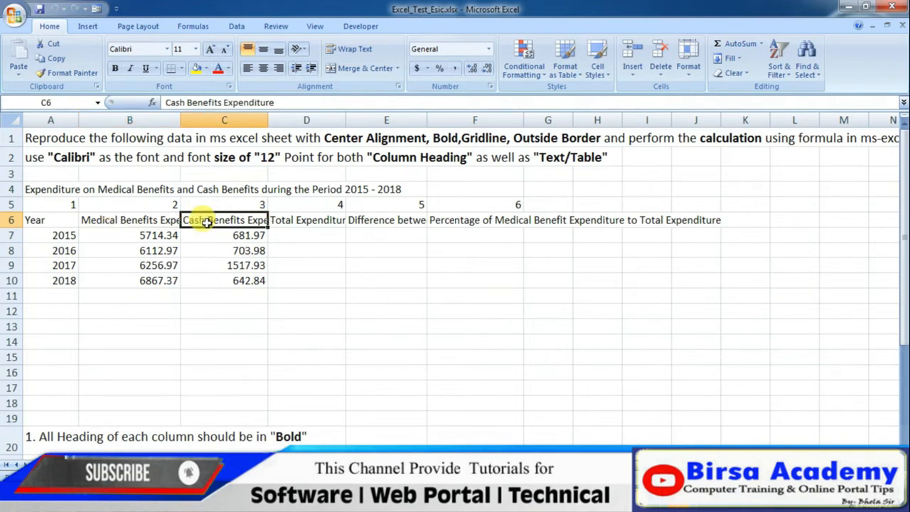
left_click(299, 221)
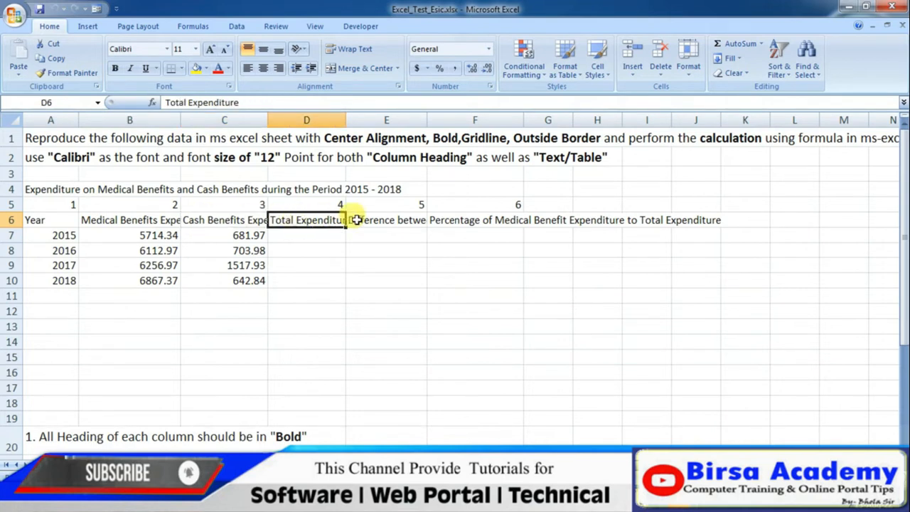
left_click(378, 221)
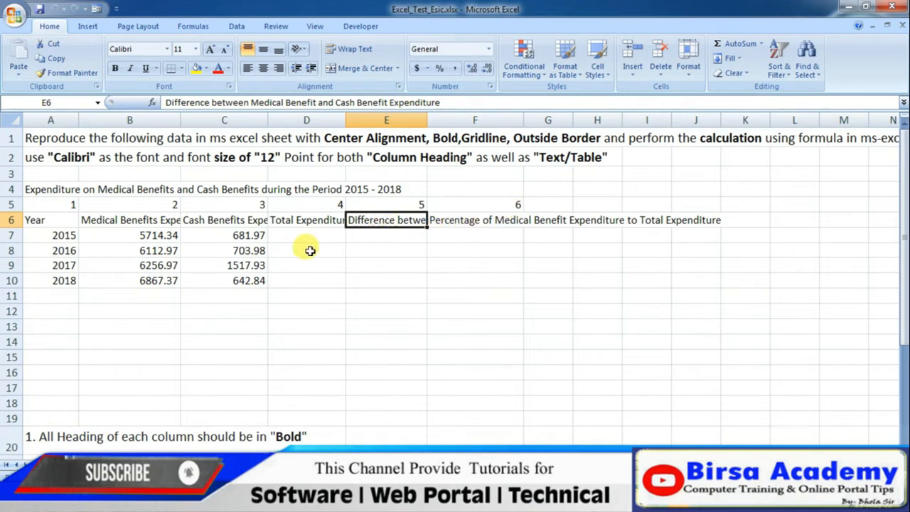
left_click(39, 221)
left_click(125, 222)
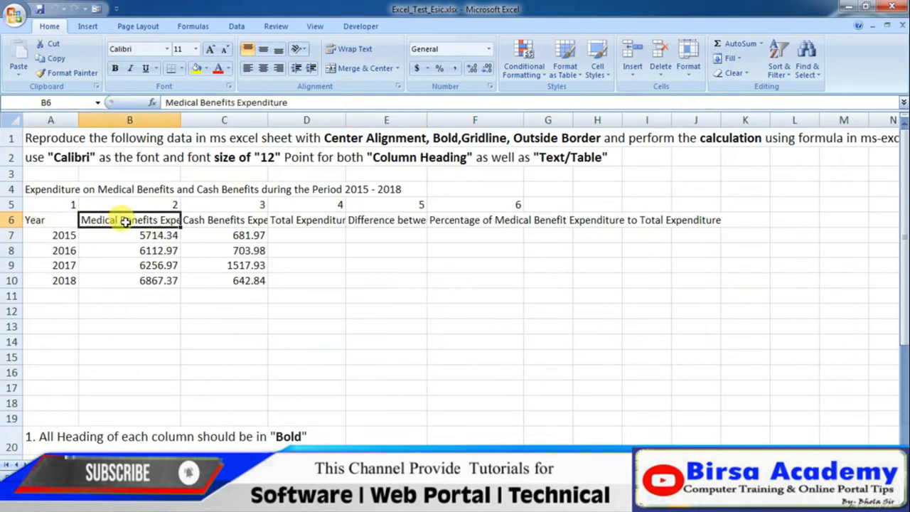
left_click(228, 223)
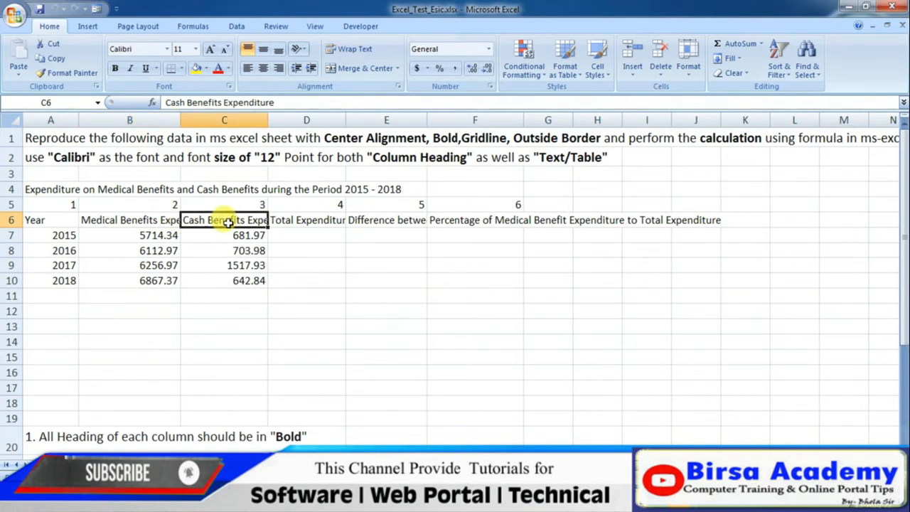
left_click(324, 221)
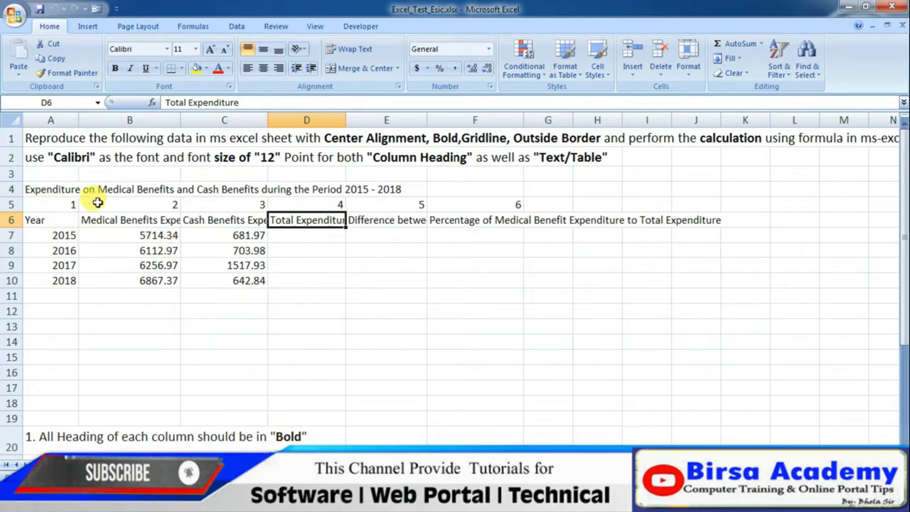
Make the table title, column numbers and column headings in A4:F6 bold.
left_click_drag(36, 189, 490, 230)
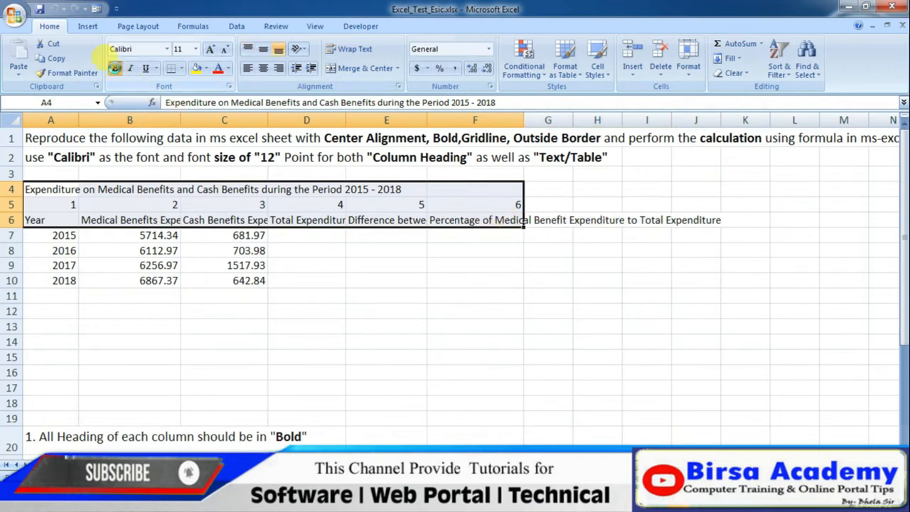
left_click(114, 68)
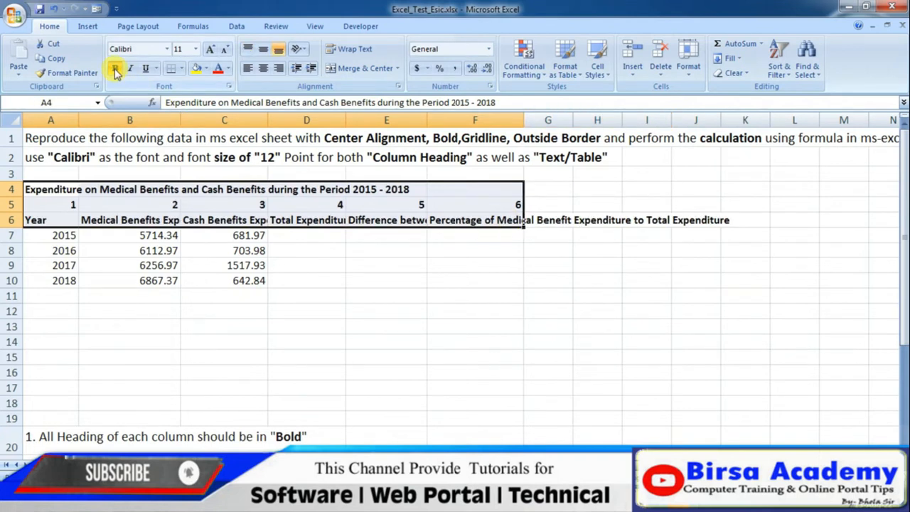
left_click(129, 69)
left_click(130, 69)
left_click(145, 69)
left_click(145, 69)
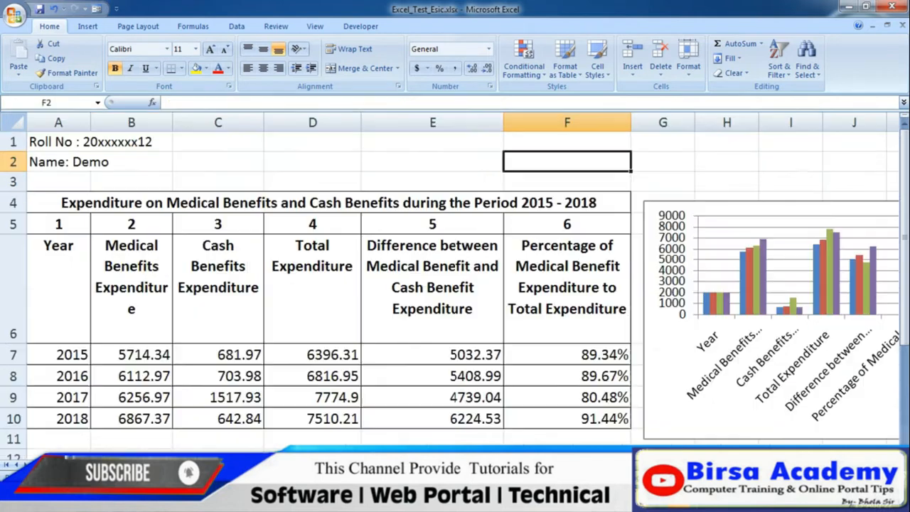
Wrap the text of the column headings in B6:F6, following the layout of the finished sample sheet.
left_click(127, 260)
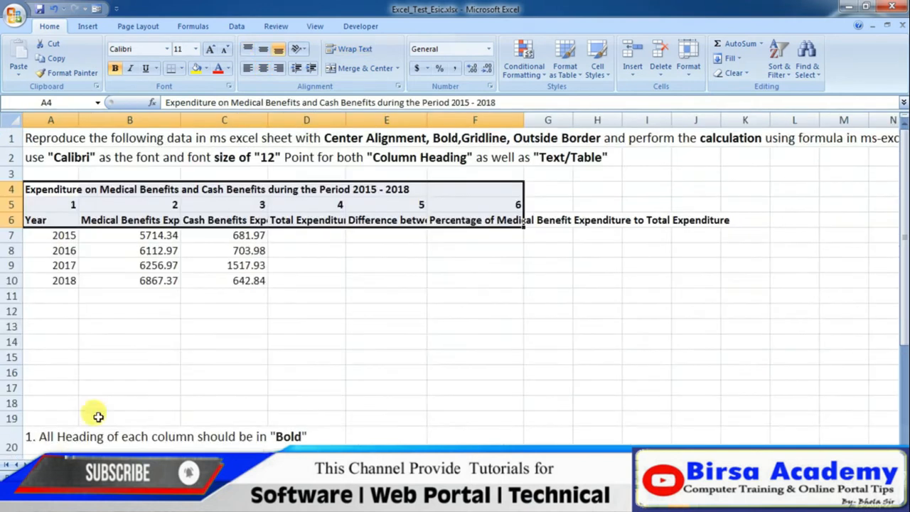
left_click_drag(81, 221, 459, 219)
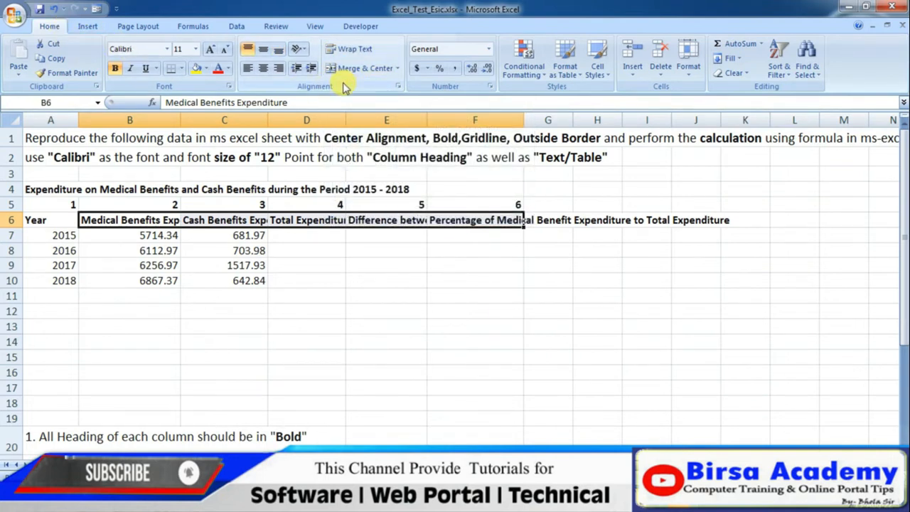
left_click(365, 51)
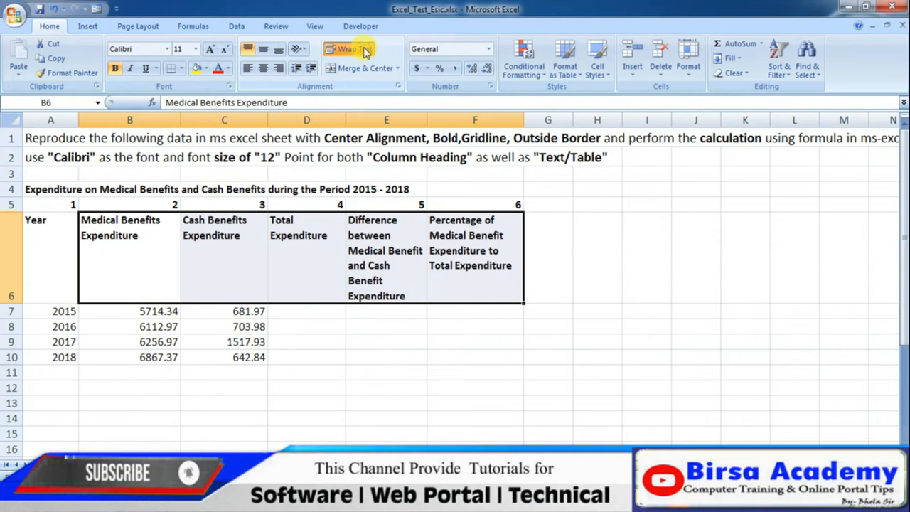
Widen columns D, E and F so their headings wrap over fewer lines, with Total Expenditure on a single line.
left_click(296, 274)
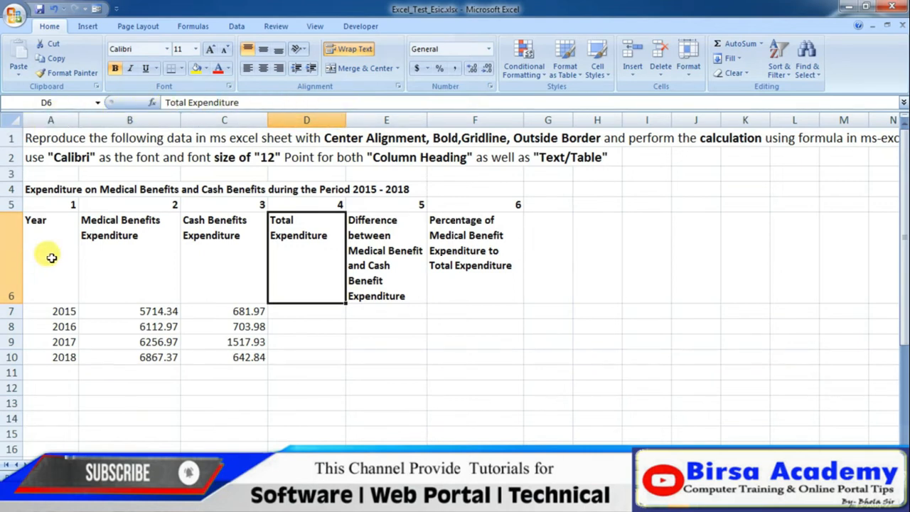
left_click_drag(426, 118, 457, 119)
left_click_drag(346, 119, 359, 119)
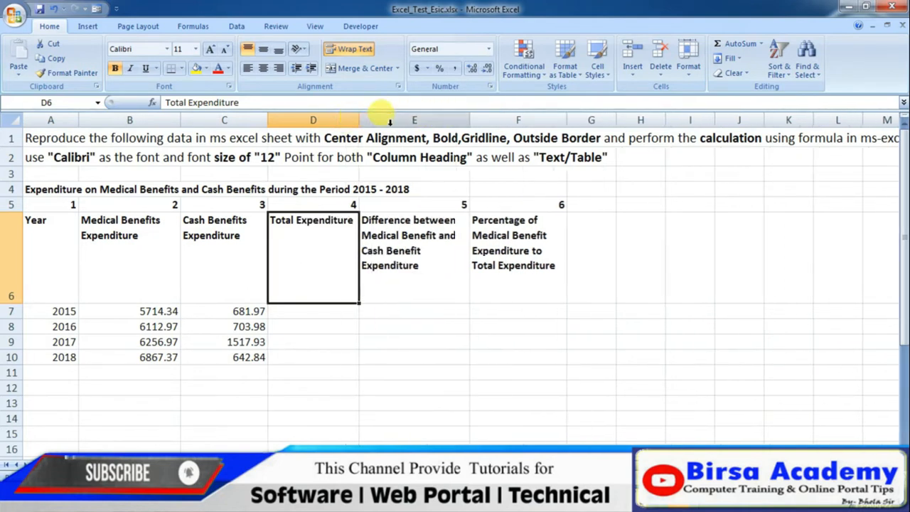
left_click_drag(567, 119, 572, 119)
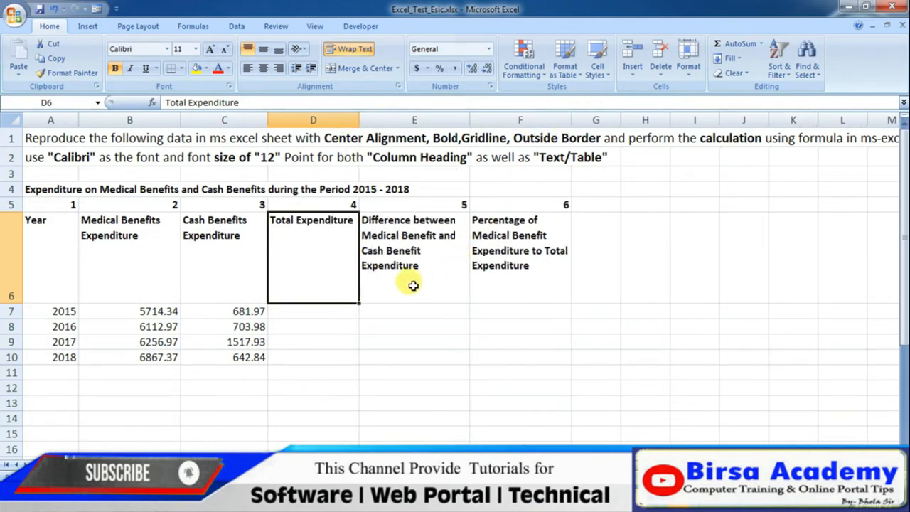
Centre the column headings in A6:F6 both vertically and horizontally.
left_click_drag(41, 227, 513, 252)
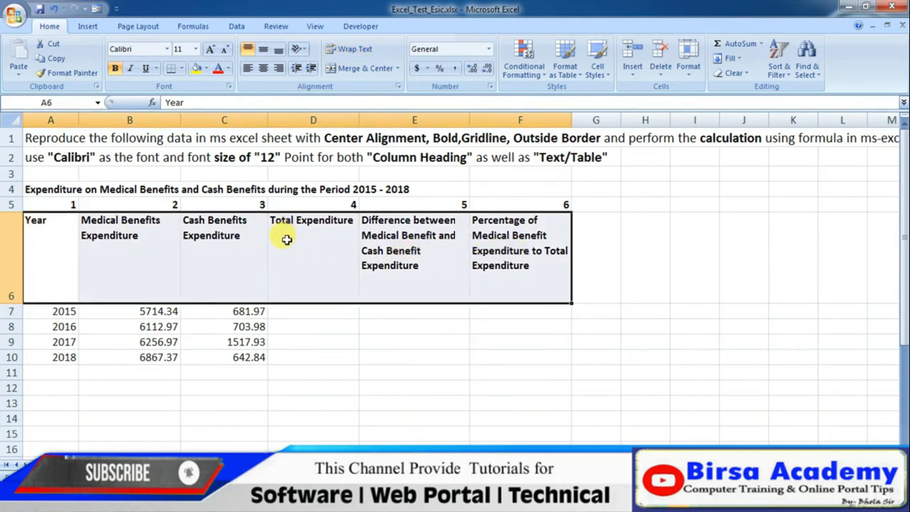
left_click(277, 53)
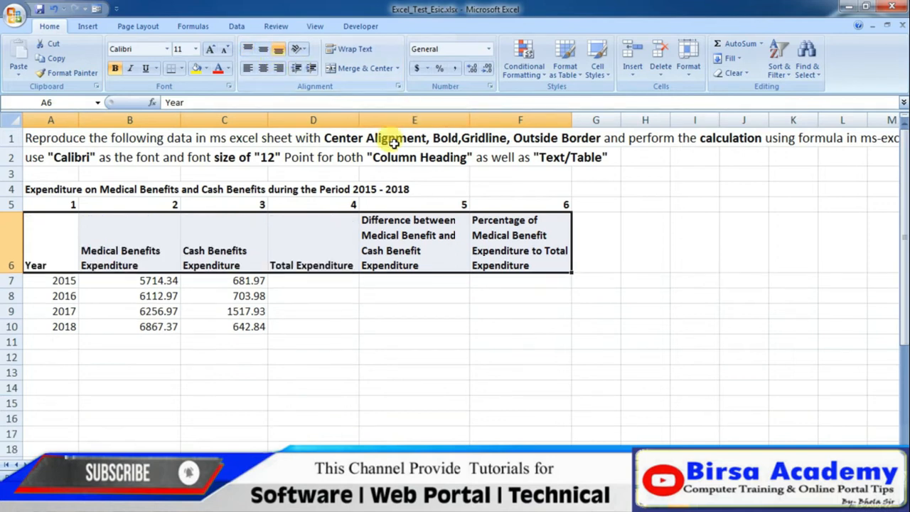
left_click(263, 48)
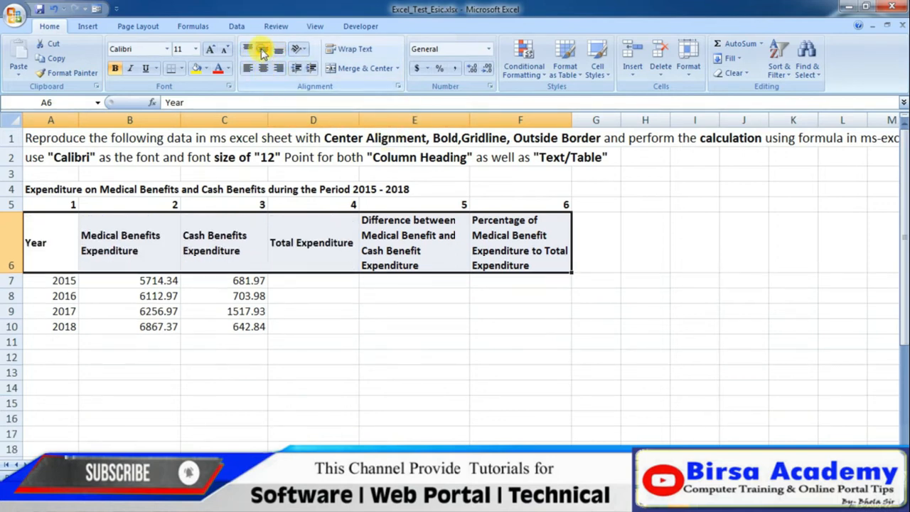
left_click(263, 68)
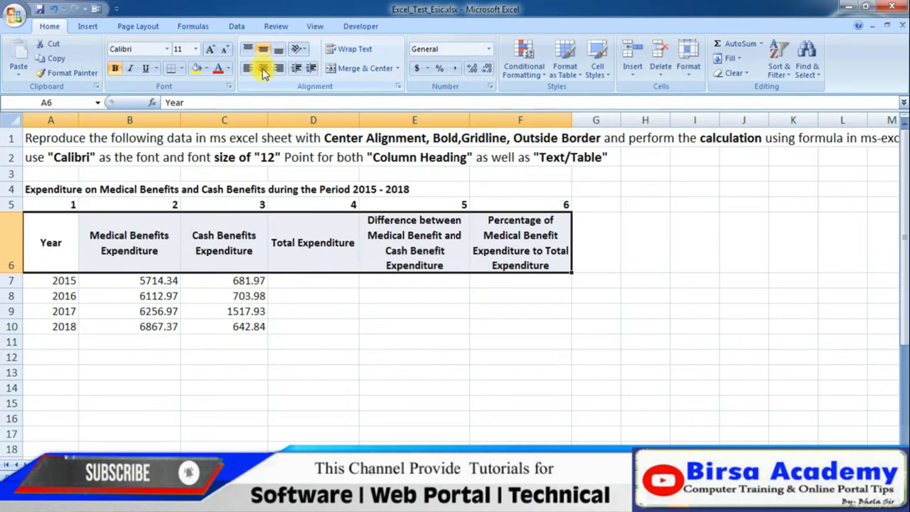
Calculate the 2015 Total Expenditure in D7 with the formula =B7+C7, as asked in the task list below the table.
left_click(62, 280)
scroll(235, 297, "down", 2)
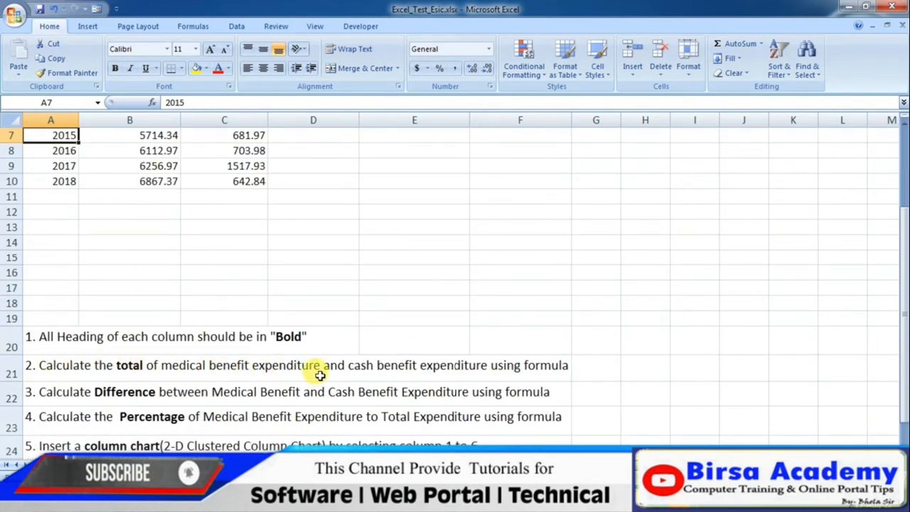
scroll(394, 361, "up", 2)
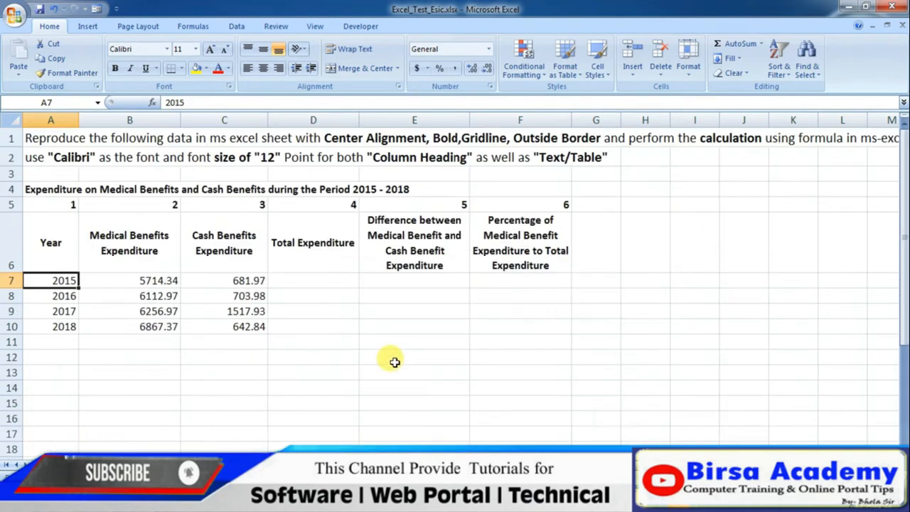
left_click(311, 247)
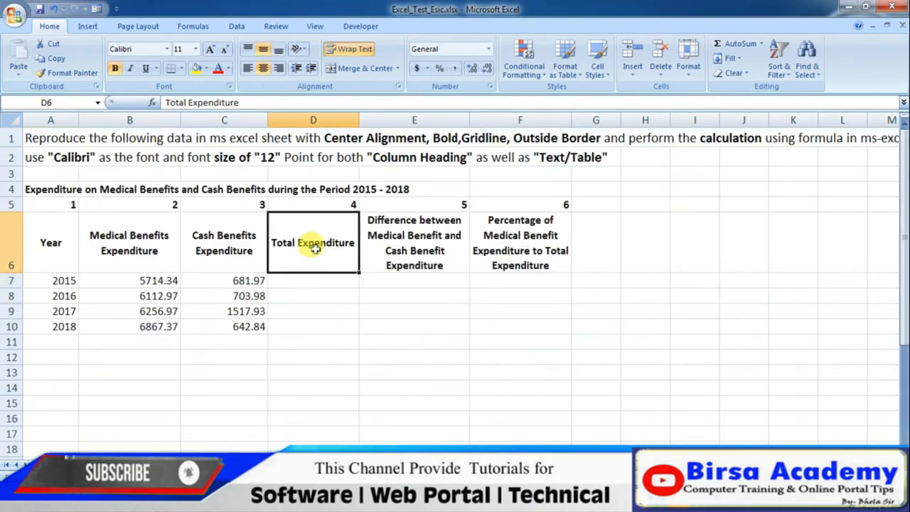
left_click(311, 278)
left_click(152, 280)
left_click(237, 281)
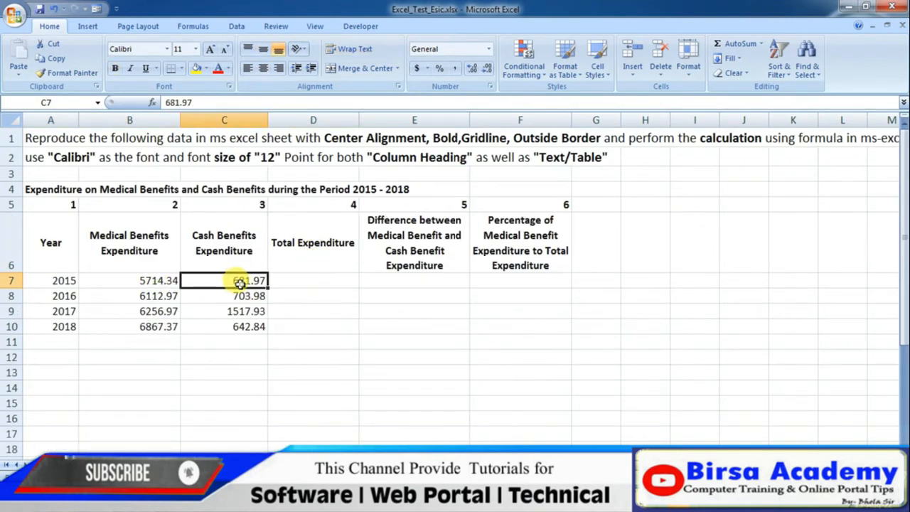
left_click(310, 279)
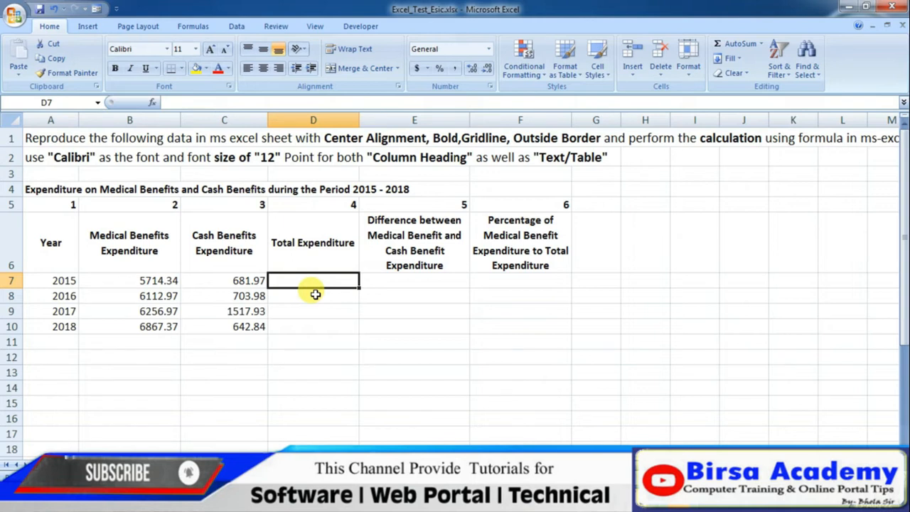
type("=")
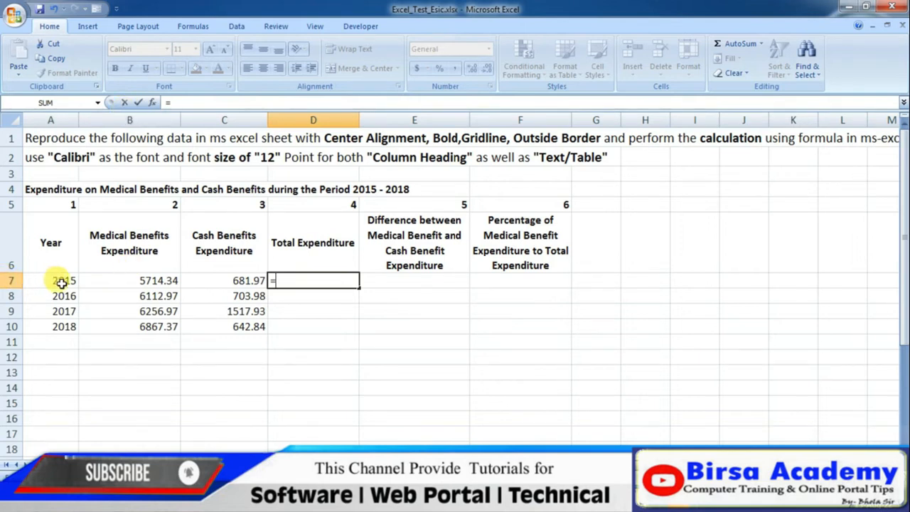
left_click(142, 280)
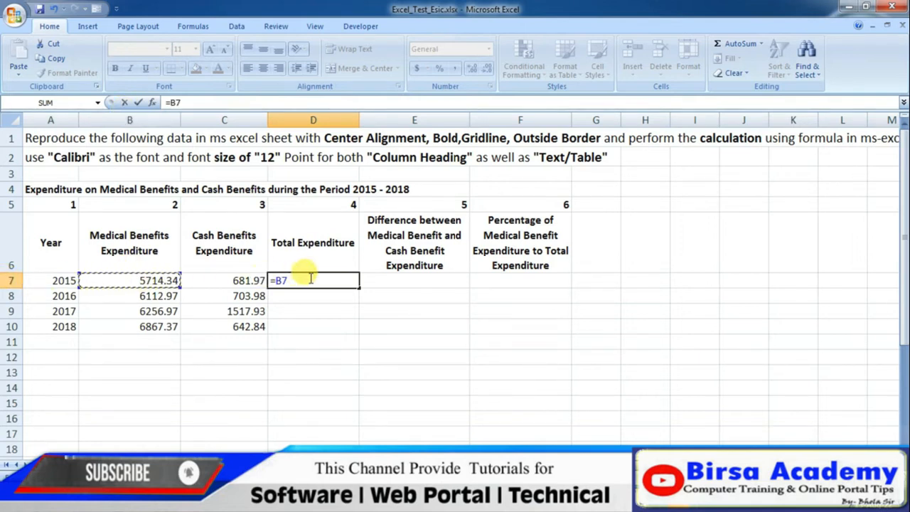
type("+")
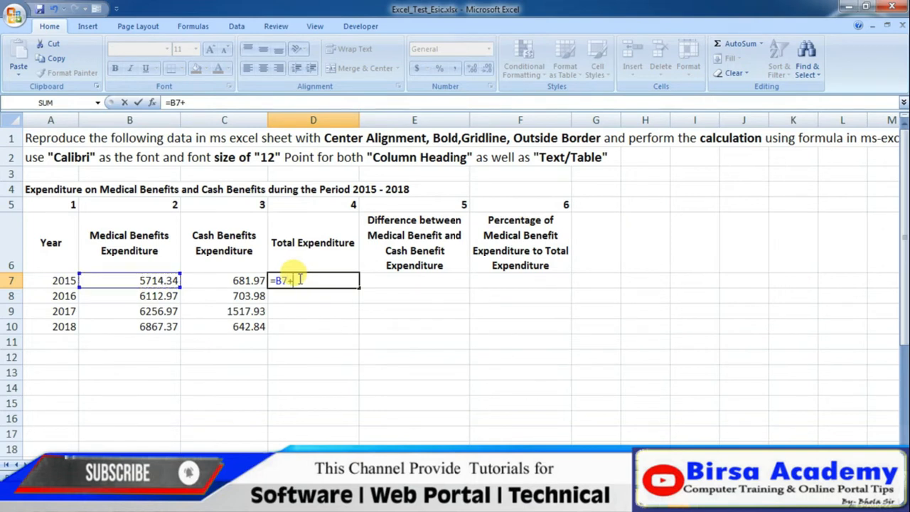
left_click(244, 281)
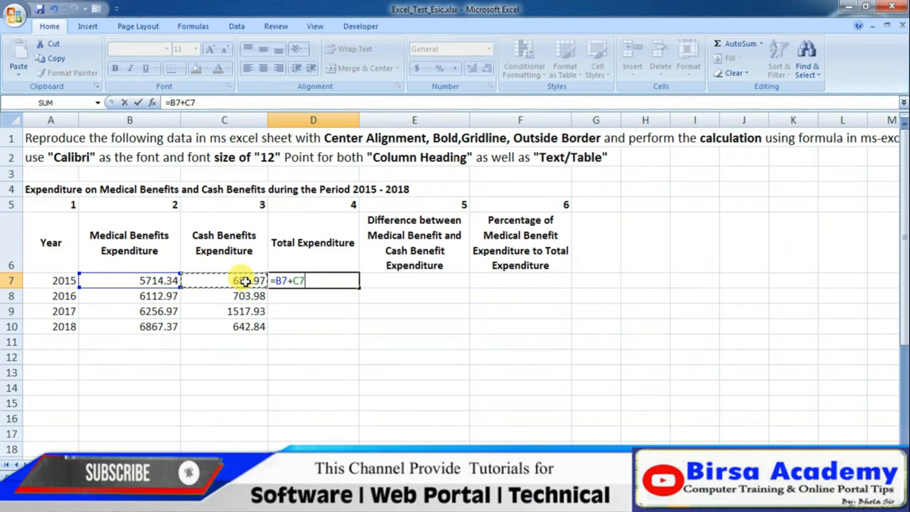
key("Return")
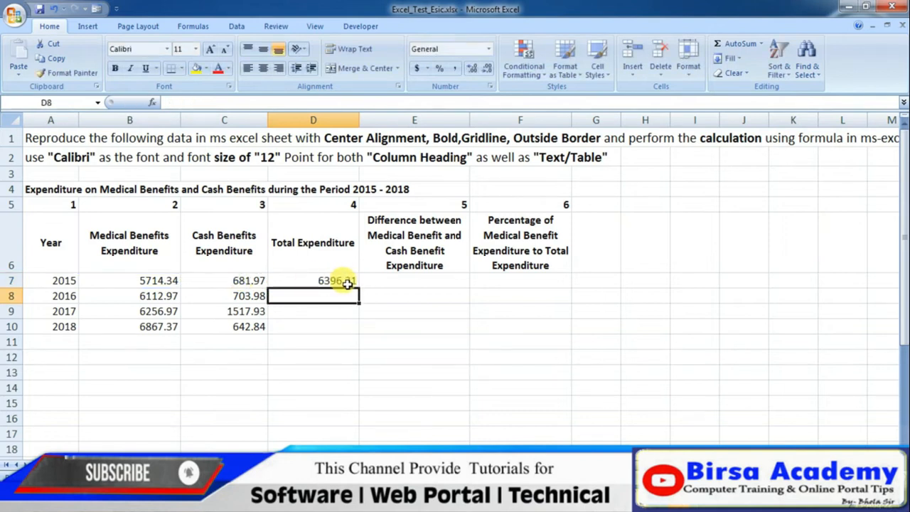
Calculate the 2015 difference between medical and cash benefit expenditure in E7 with the formula =B7-C7.
left_click(392, 281)
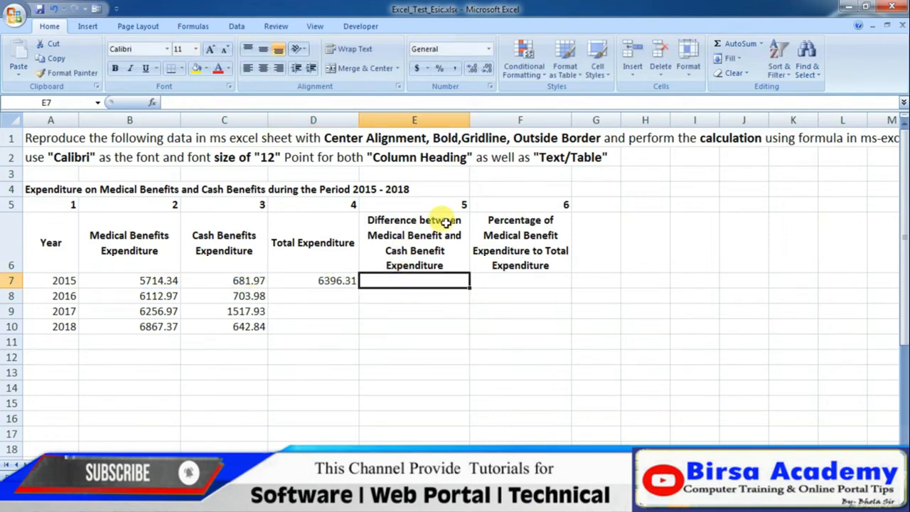
type("=")
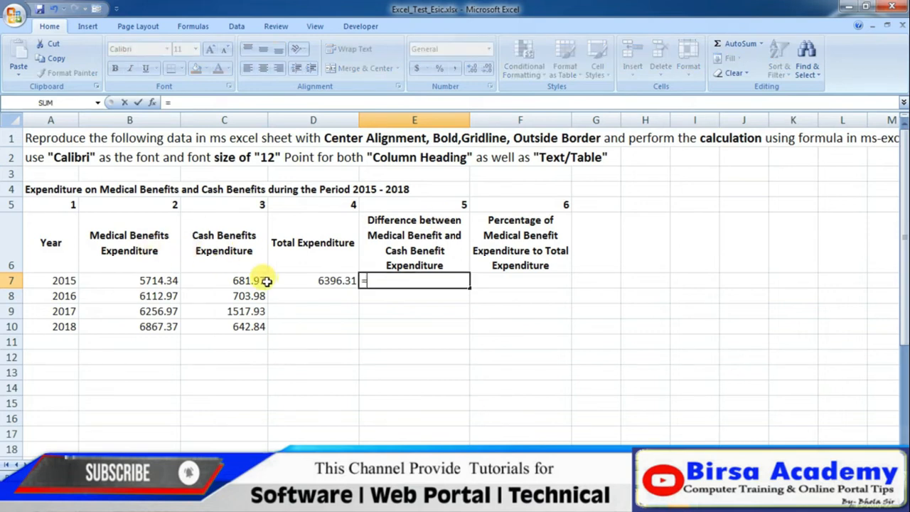
left_click(157, 281)
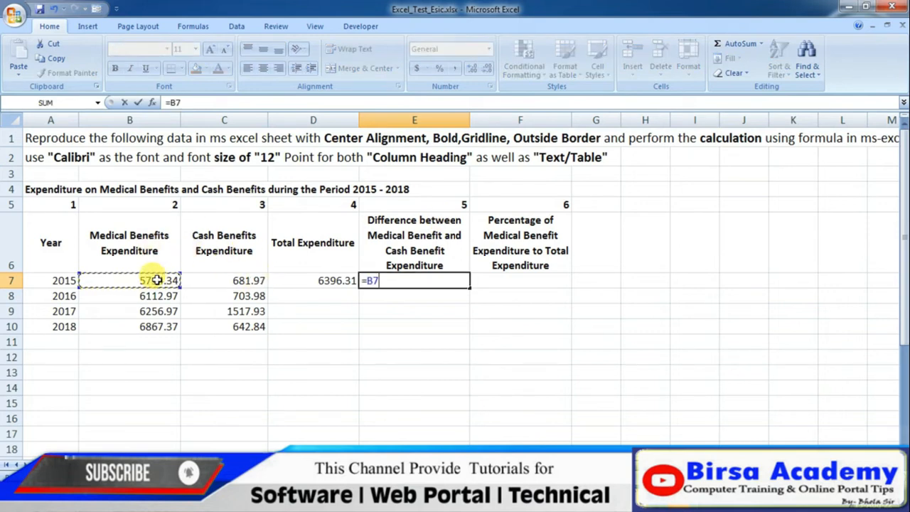
type("-")
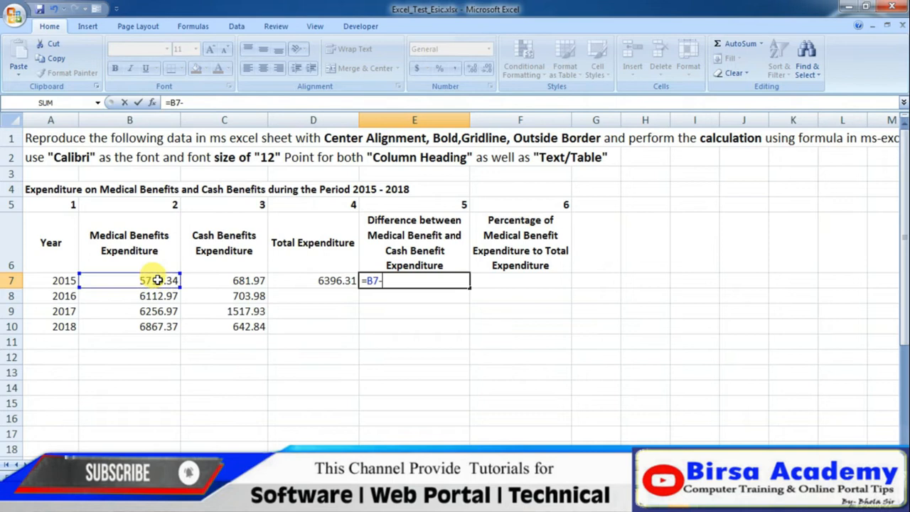
left_click(240, 281)
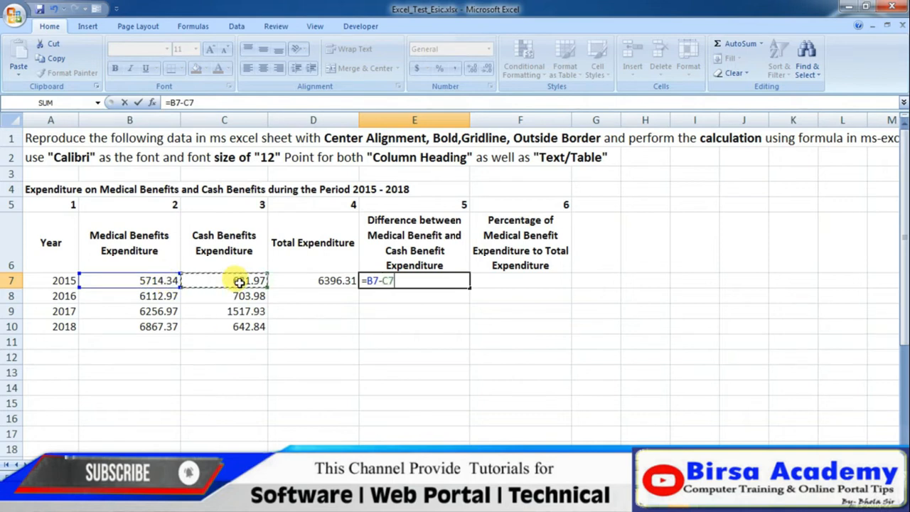
key("Return")
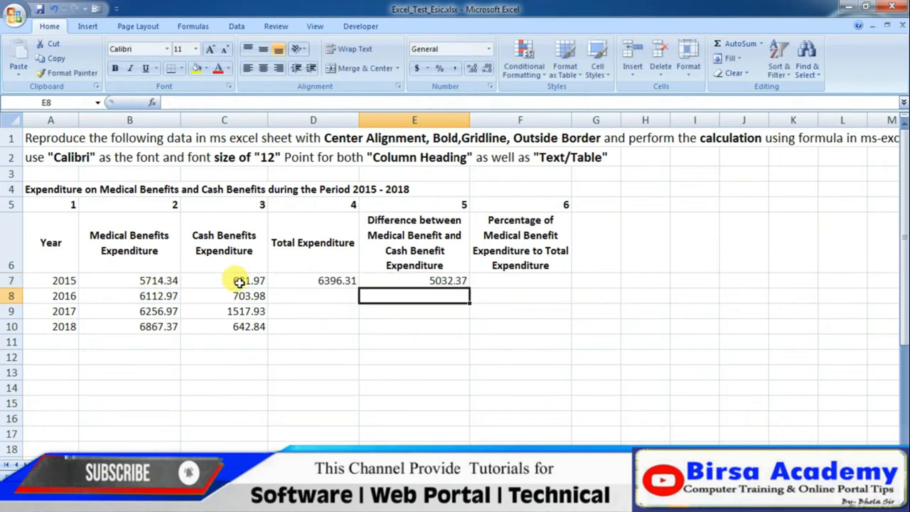
Calculate the 2015 percentage of medical benefit expenditure to total expenditure in F7 with the formula =B7/D7.
left_click(521, 281)
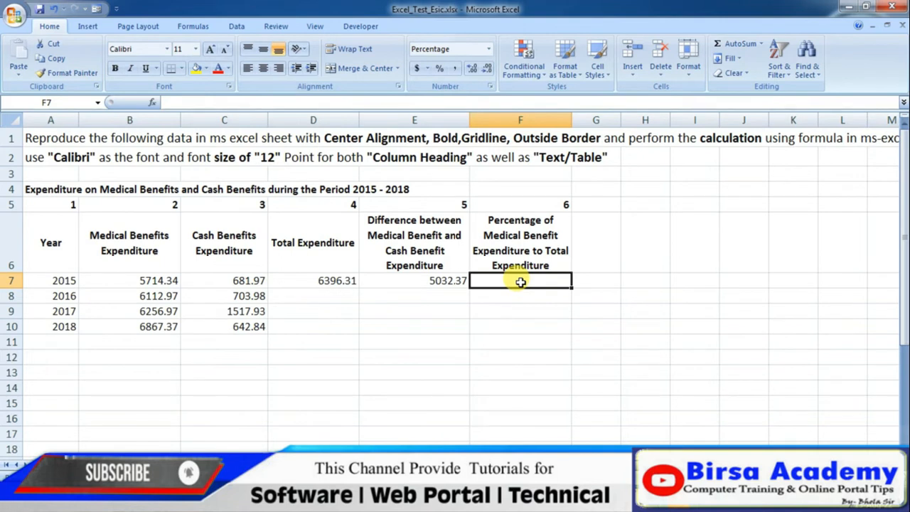
type("=")
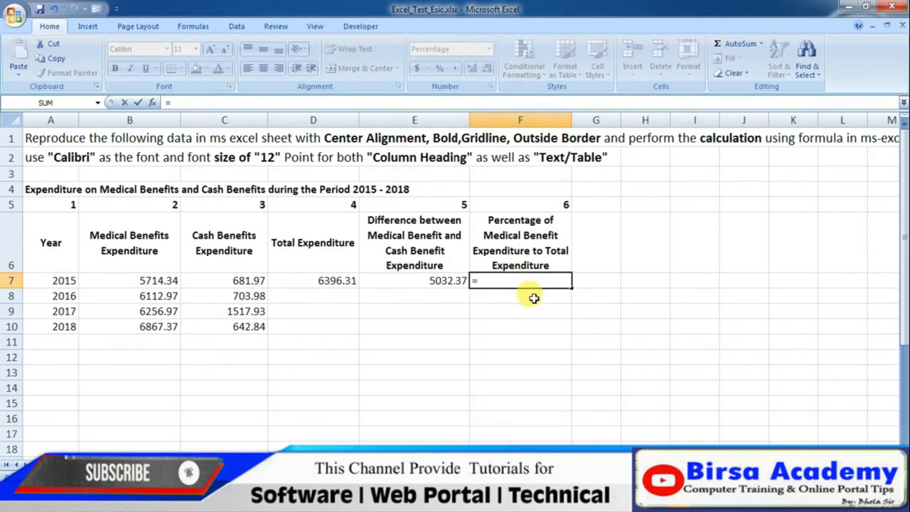
left_click(145, 281)
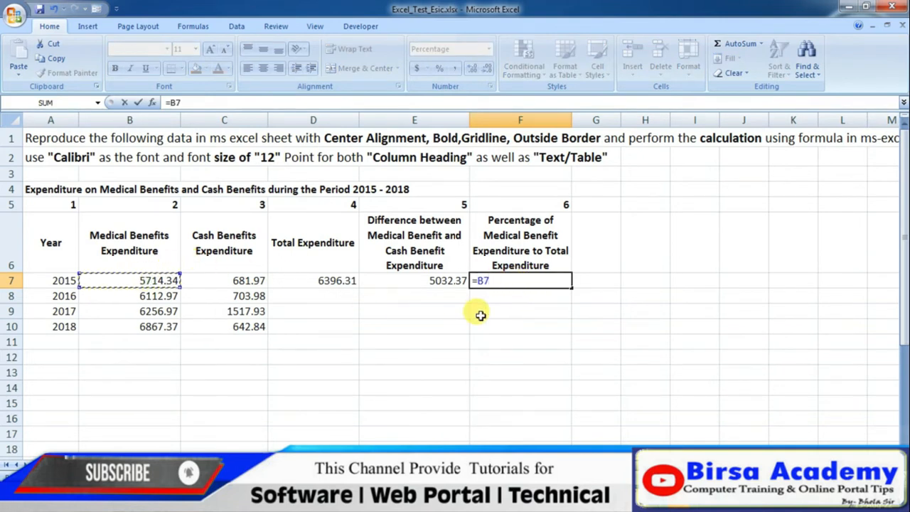
type("/")
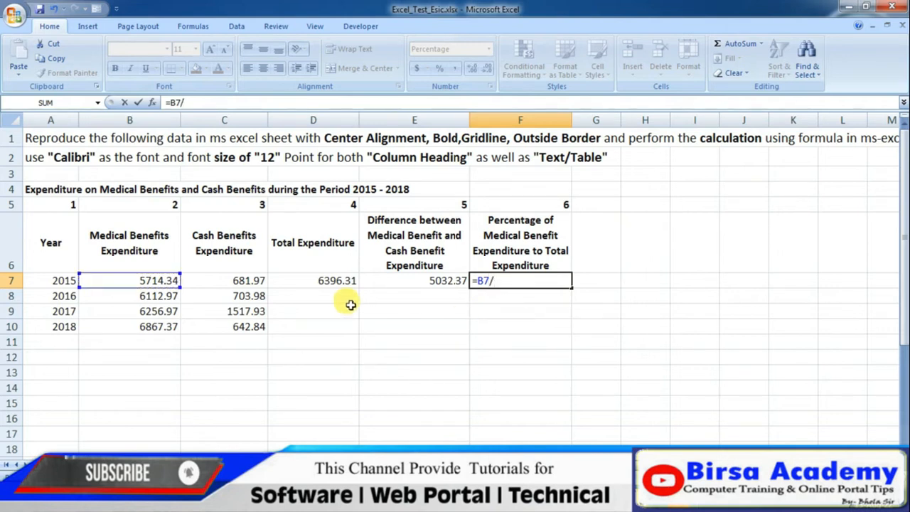
left_click(336, 281)
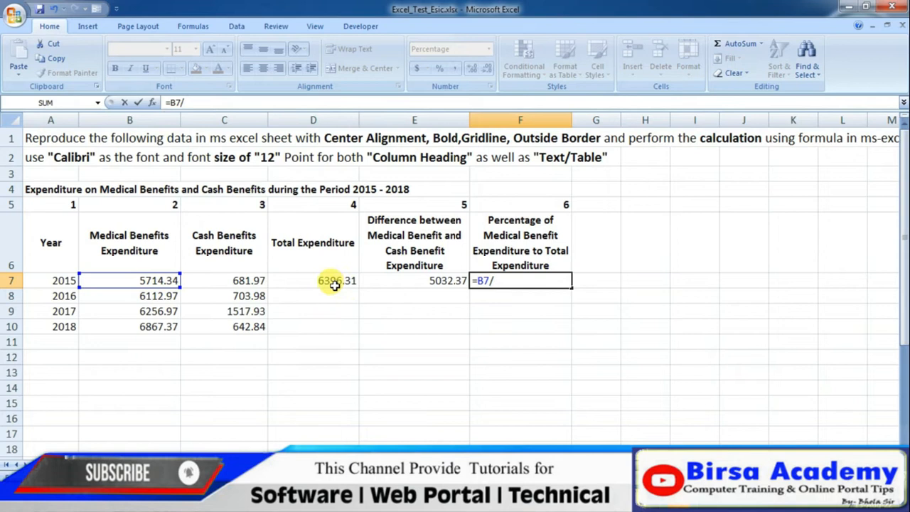
key("Return")
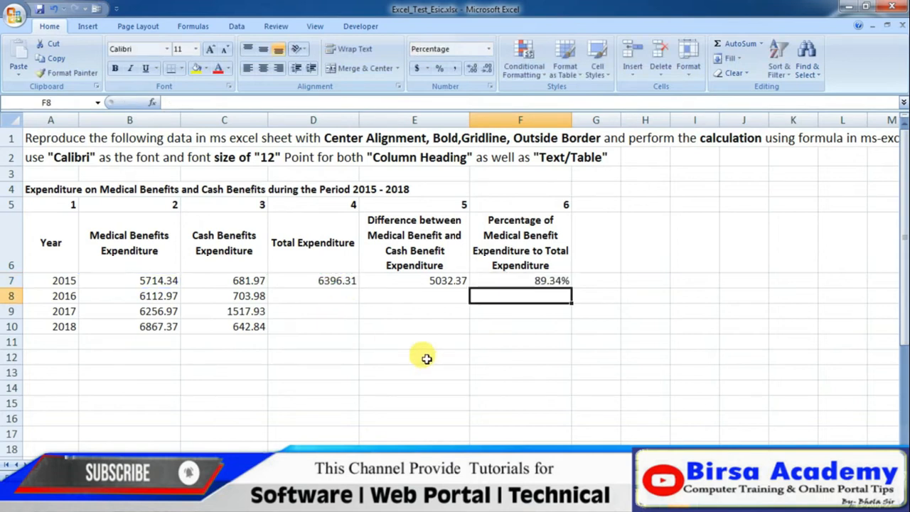
Try the Number format on the percentage cell F7 and set it back to the Percentage format.
left_click(531, 280)
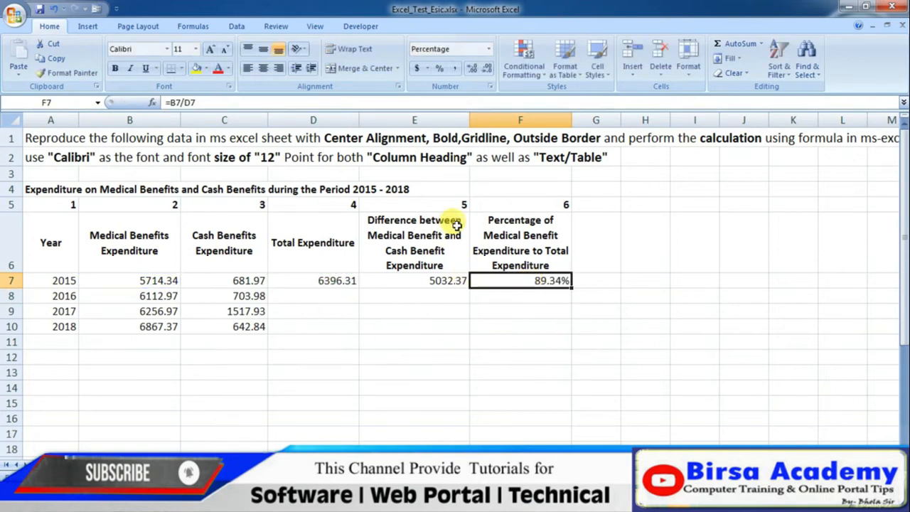
left_click(489, 50)
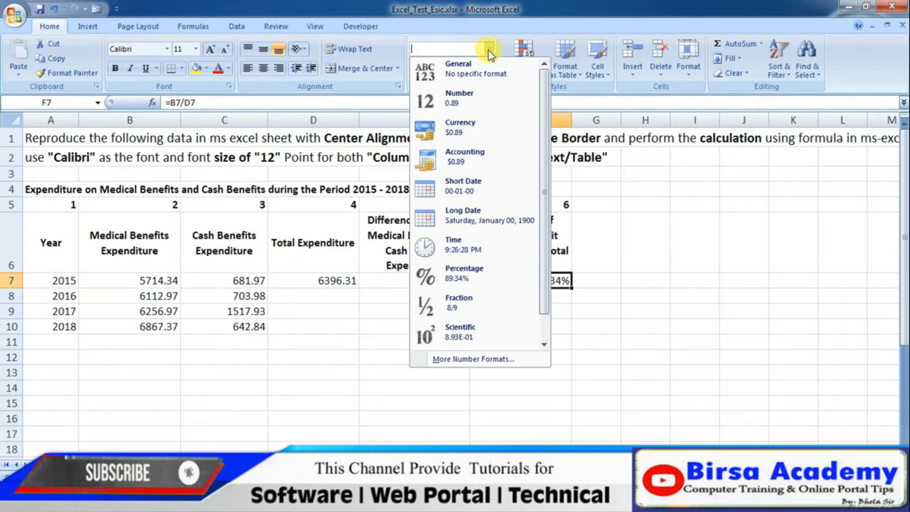
left_click(487, 101)
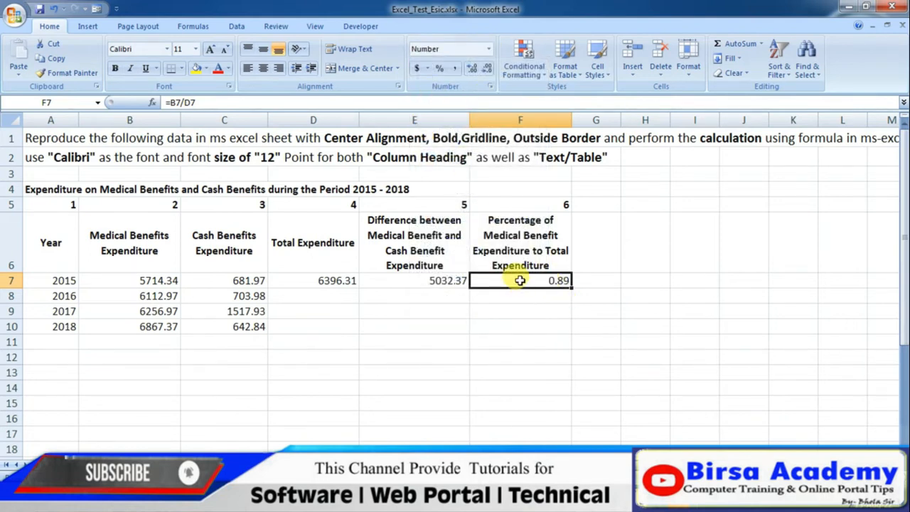
left_click(488, 50)
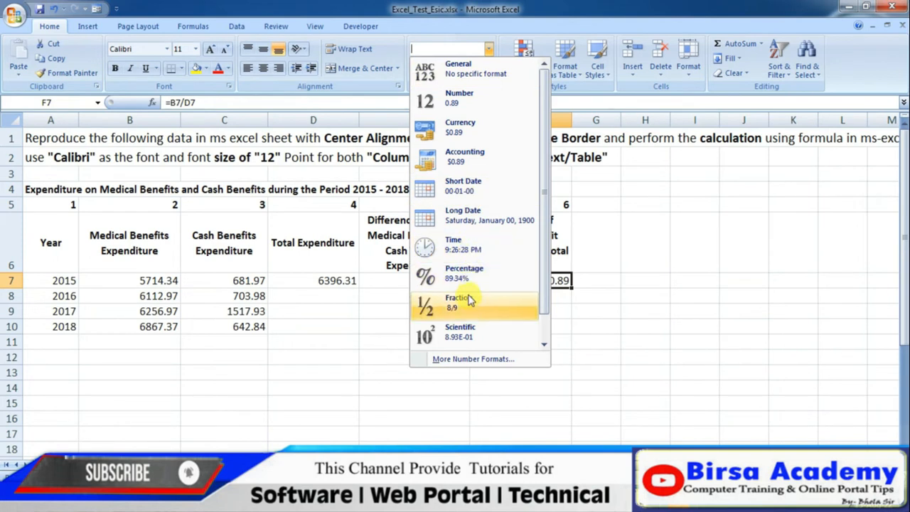
left_click(463, 274)
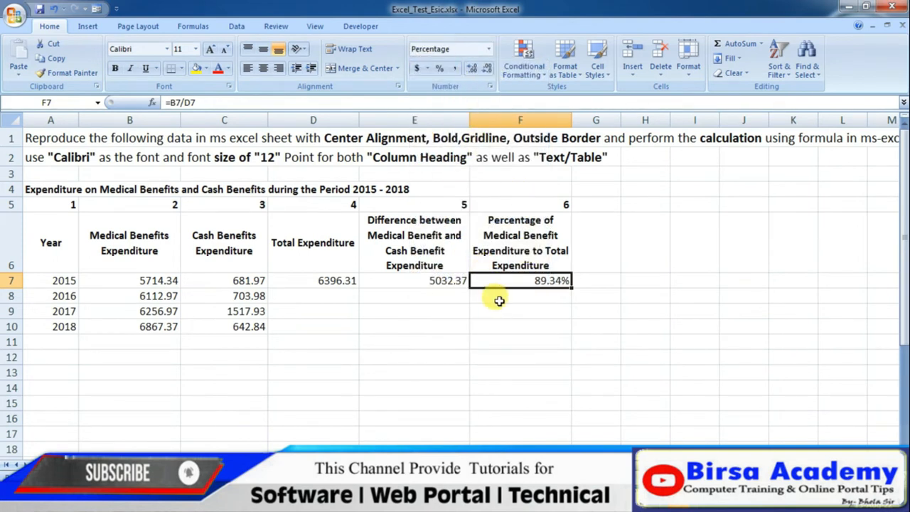
Fill the total, difference and percentage formulas from D7:F7 down to row 10.
left_click_drag(321, 280, 533, 327)
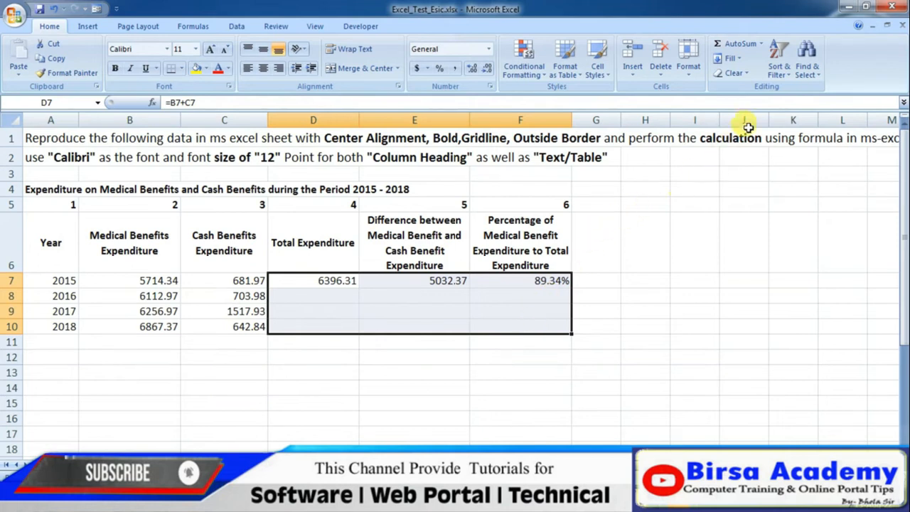
left_click(742, 63)
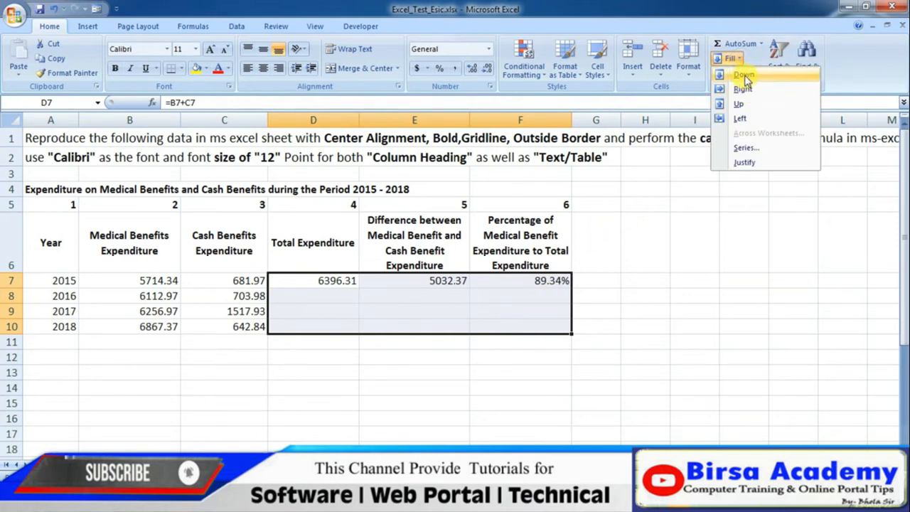
left_click(744, 76)
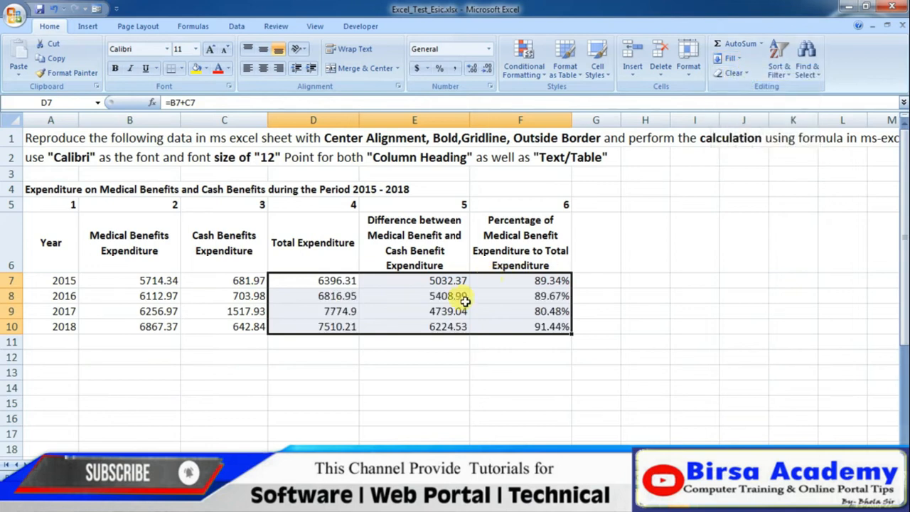
Clear the filled formulas from D8:F10, keeping only the 2015 row's calculations.
left_click_drag(341, 297, 533, 325)
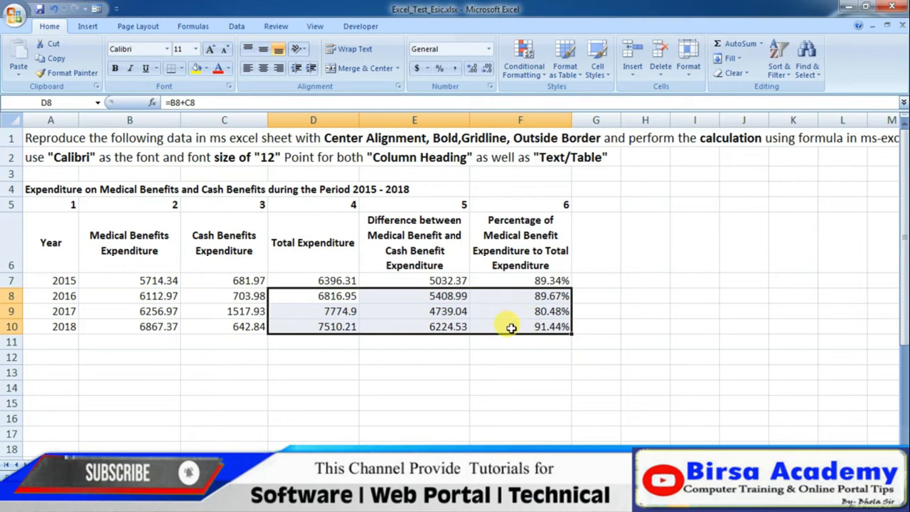
key("Delete")
left_click(347, 357)
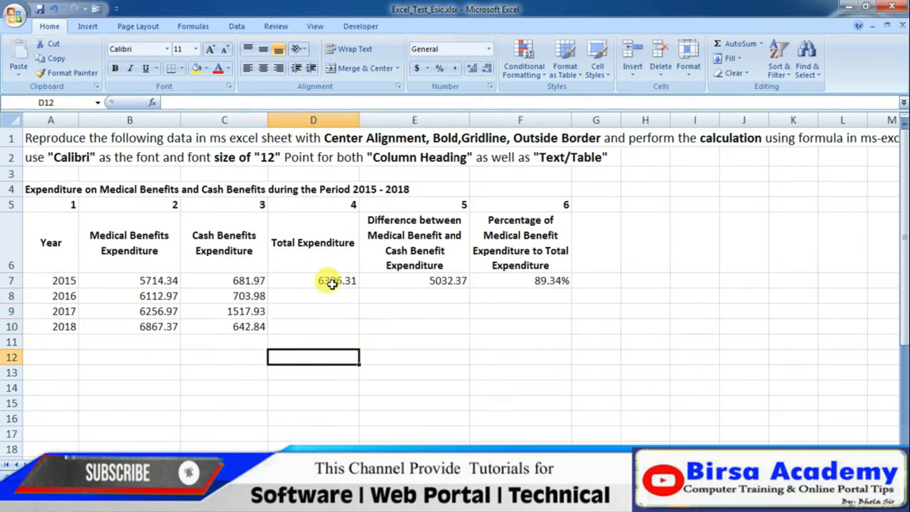
Copy the 2015 formulas in D7:F7 down through D10:F10 for the years 2016 to 2018.
left_click(333, 282)
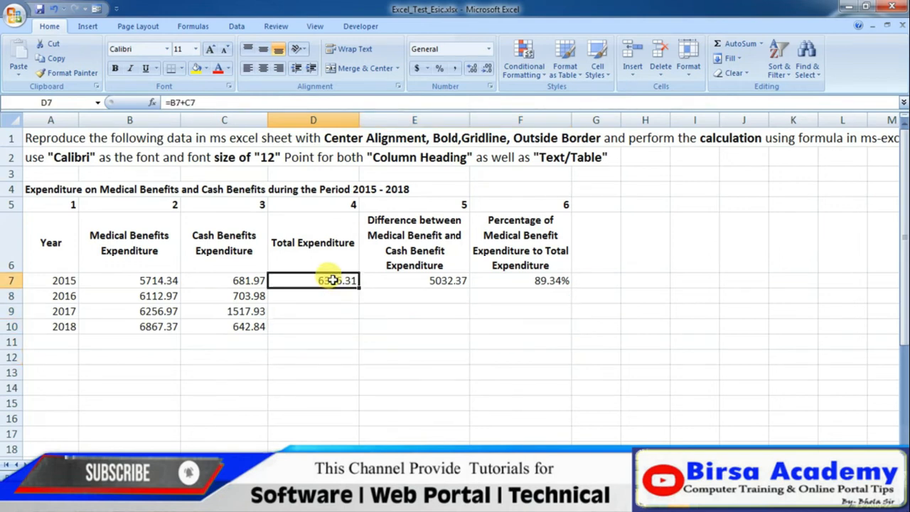
left_click_drag(322, 280, 516, 321)
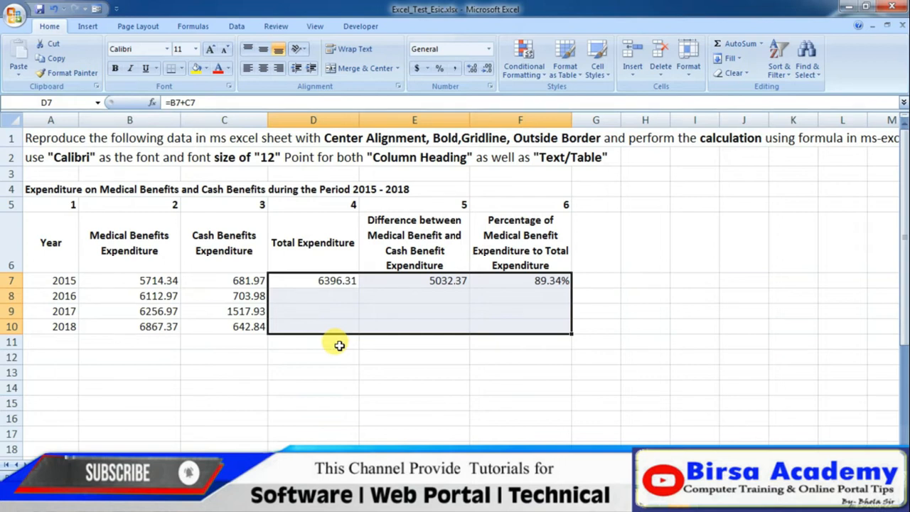
key("ctrl+d")
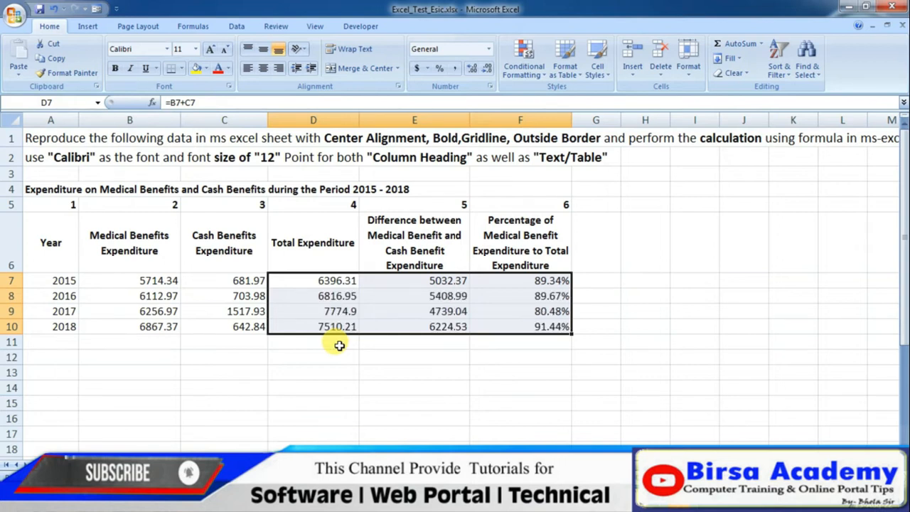
Review the task instructions in rows 20 to 25 about the column chart and page setup.
left_click(315, 345)
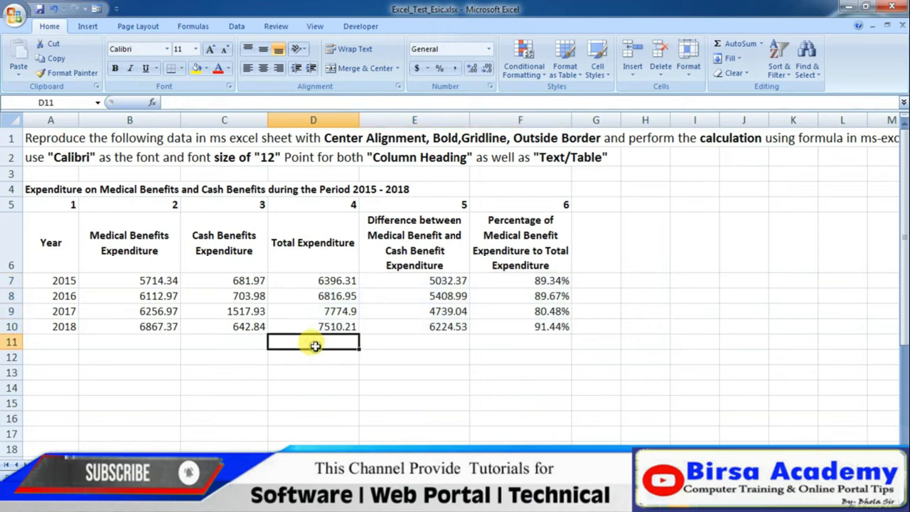
scroll(313, 343, "down", 6)
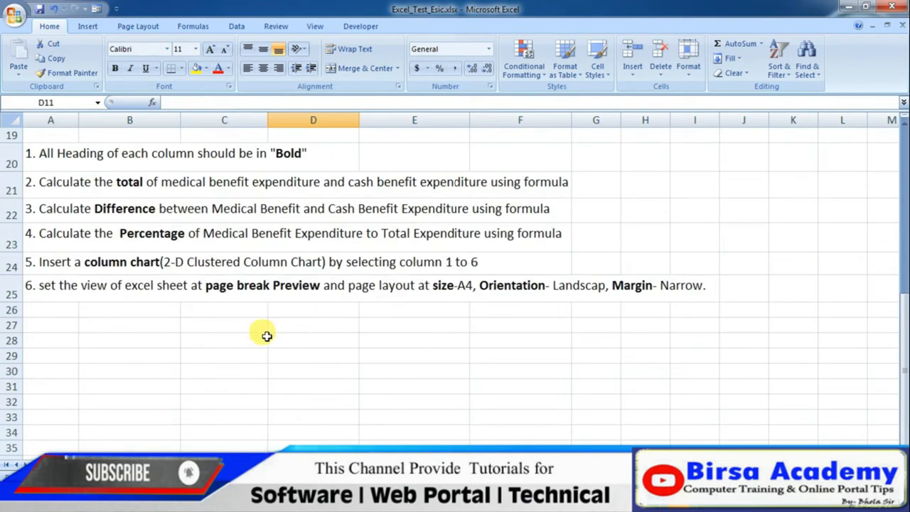
scroll(255, 339, "up", 1)
scroll(231, 341, "up", 1)
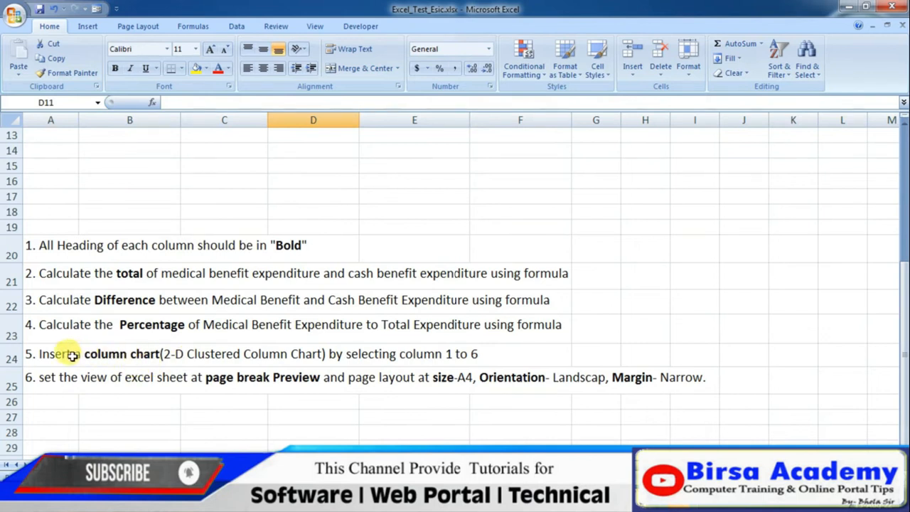
left_click(229, 353)
left_click(82, 353)
scroll(235, 353, "up", 2)
scroll(236, 352, "up", 2)
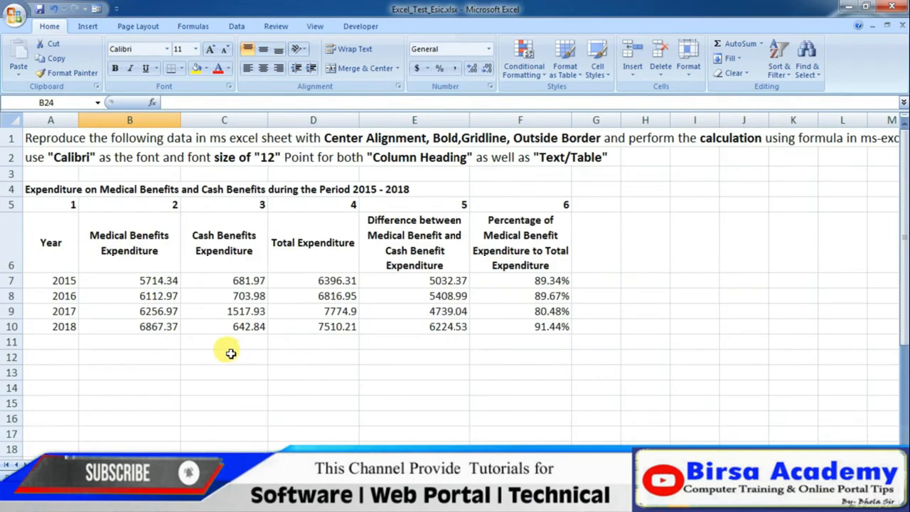
Insert a 2-D clustered column chart from the table headings and data in A6:F10.
left_click_drag(53, 230, 511, 327)
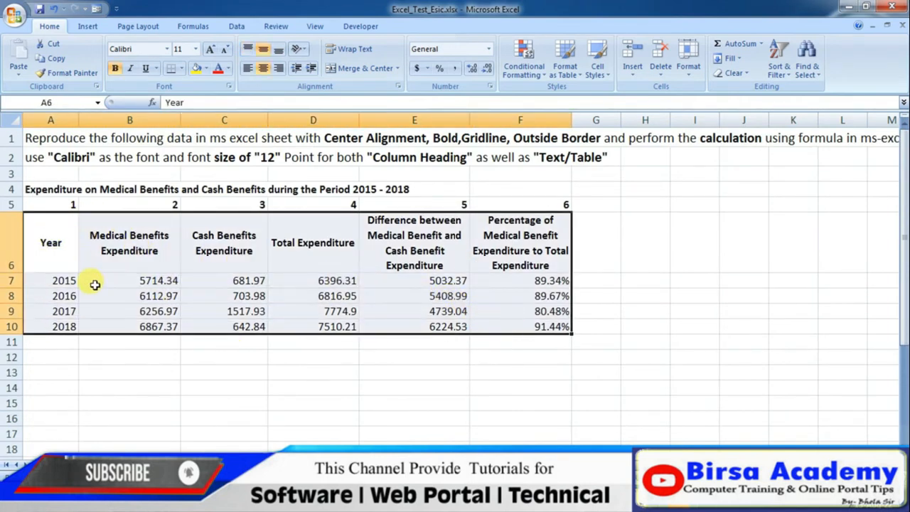
left_click(86, 26)
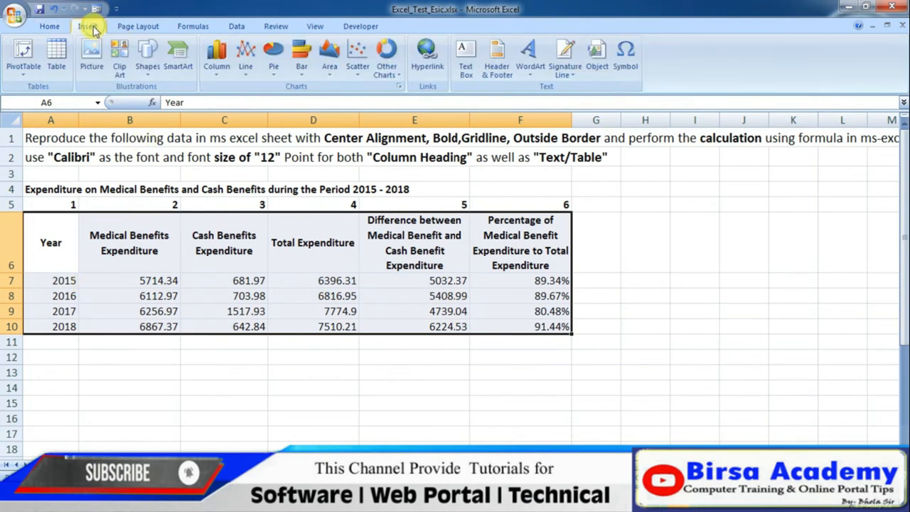
left_click(220, 75)
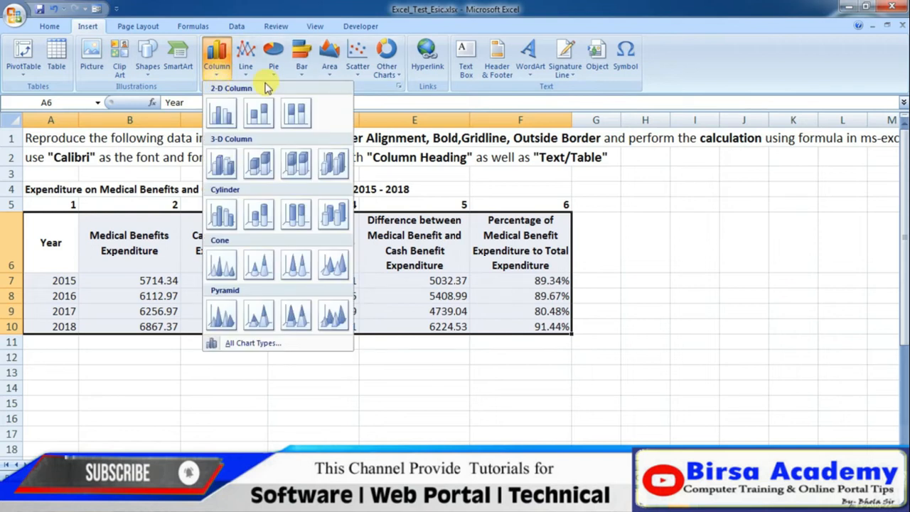
left_click(222, 114)
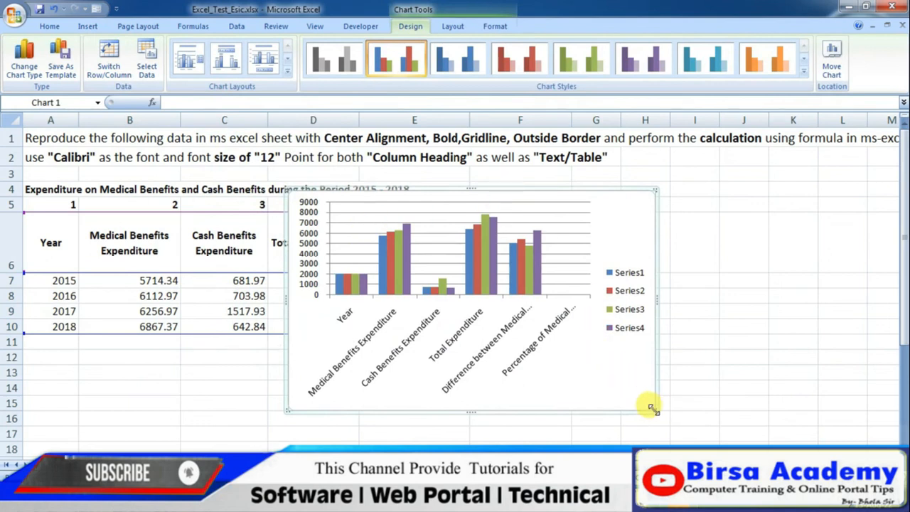
Shrink the column chart and move it beside the table, over columns G to L.
left_click_drag(651, 408, 576, 349)
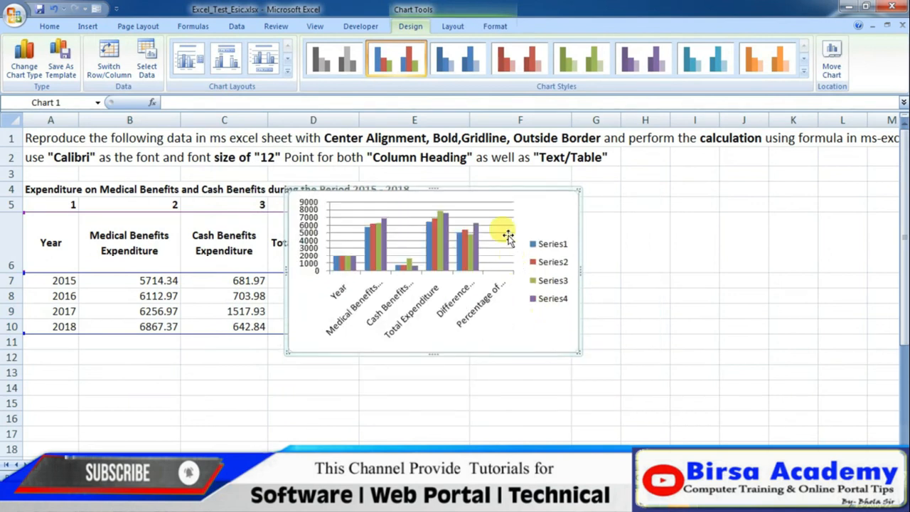
left_click_drag(493, 187, 796, 182)
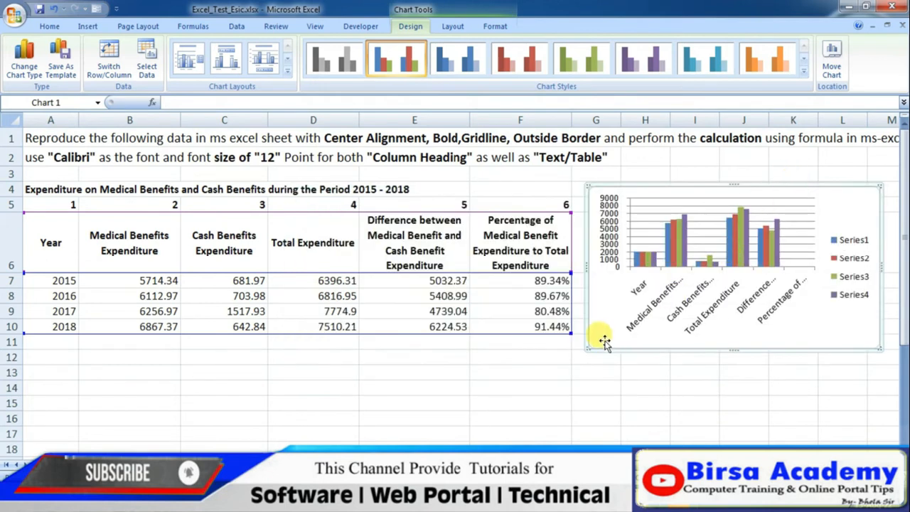
left_click(494, 389)
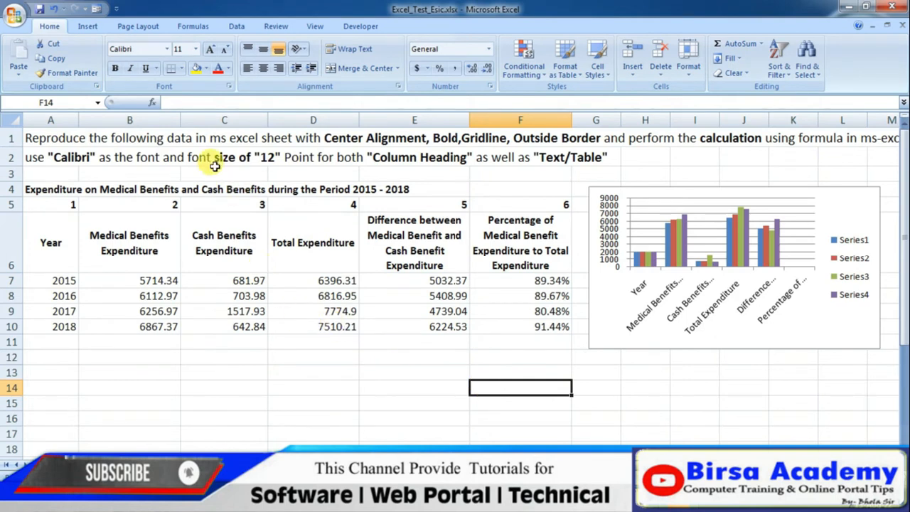
Set the sheet's paper size to A4.
left_click(141, 29)
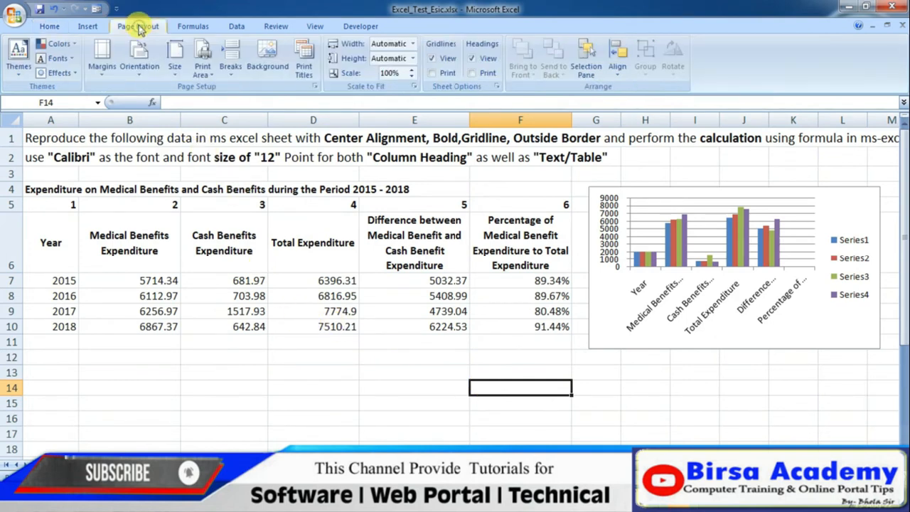
left_click(177, 61)
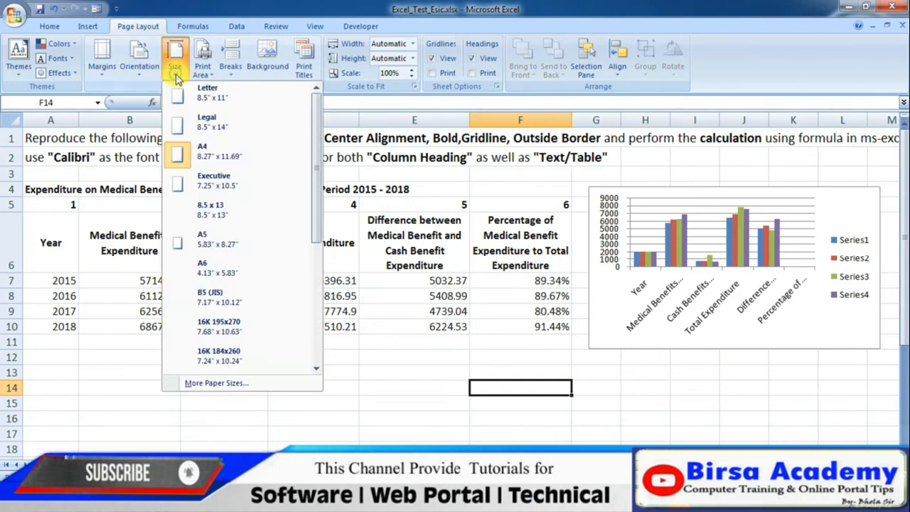
left_click(191, 155)
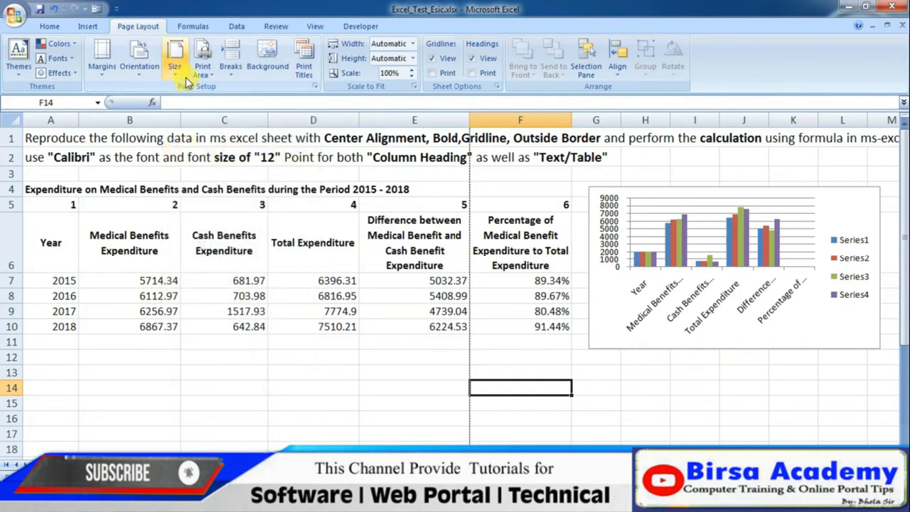
left_click(175, 57)
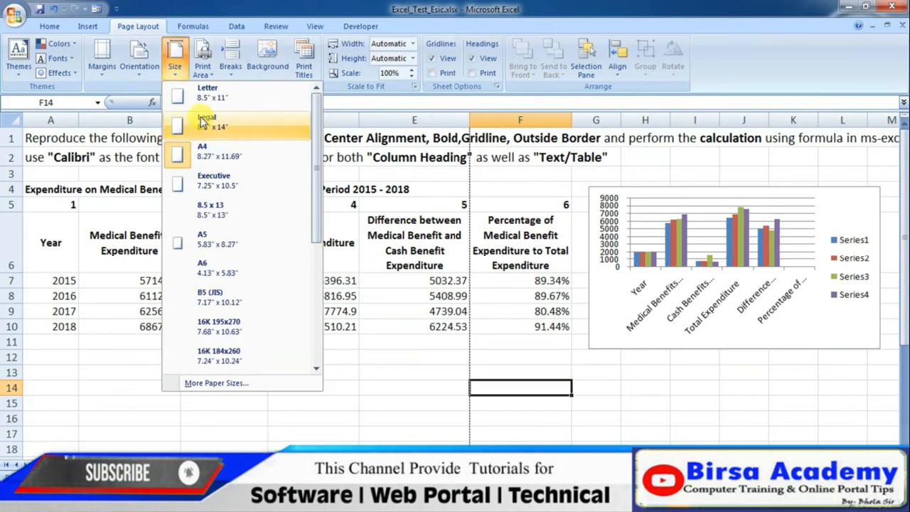
left_click(196, 155)
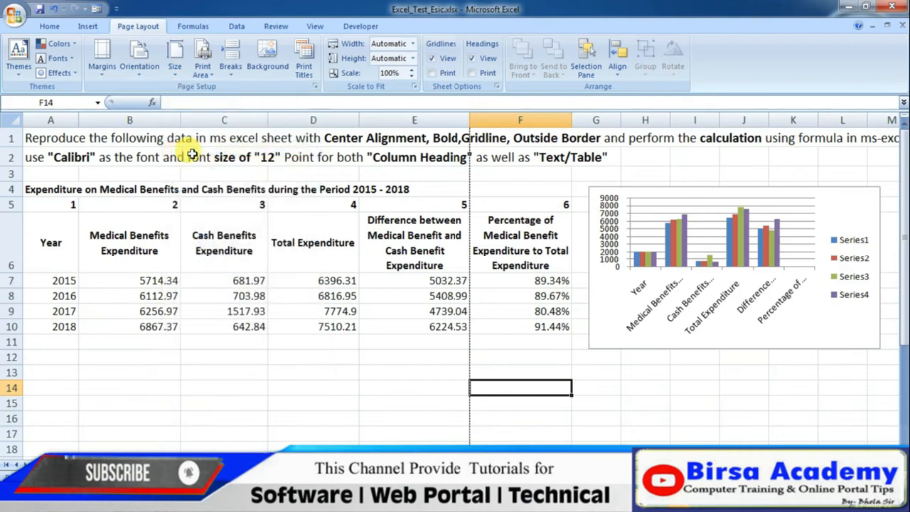
Set the page orientation to Landscape and the page margins to Narrow.
left_click(139, 71)
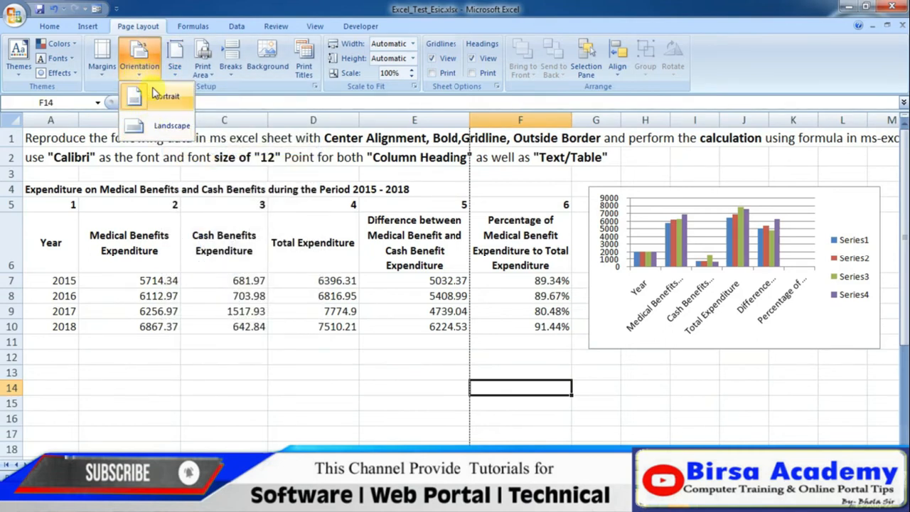
left_click(155, 128)
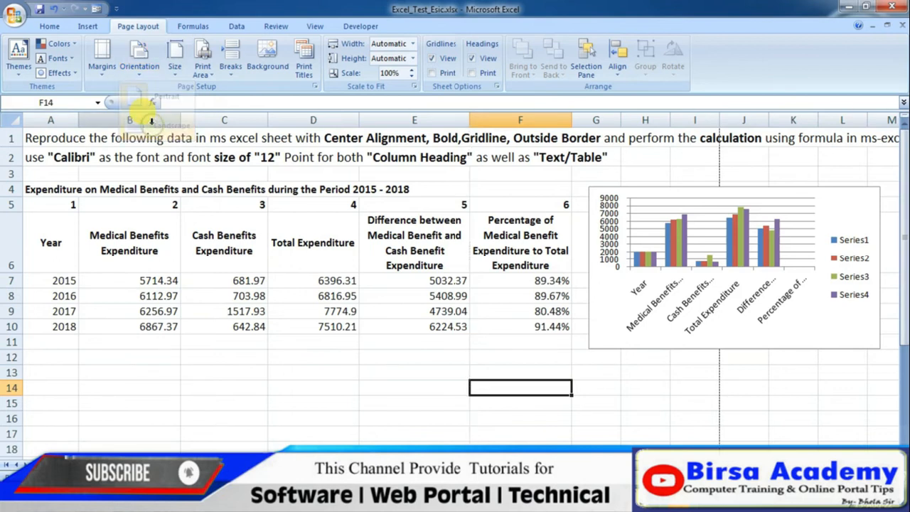
left_click(103, 77)
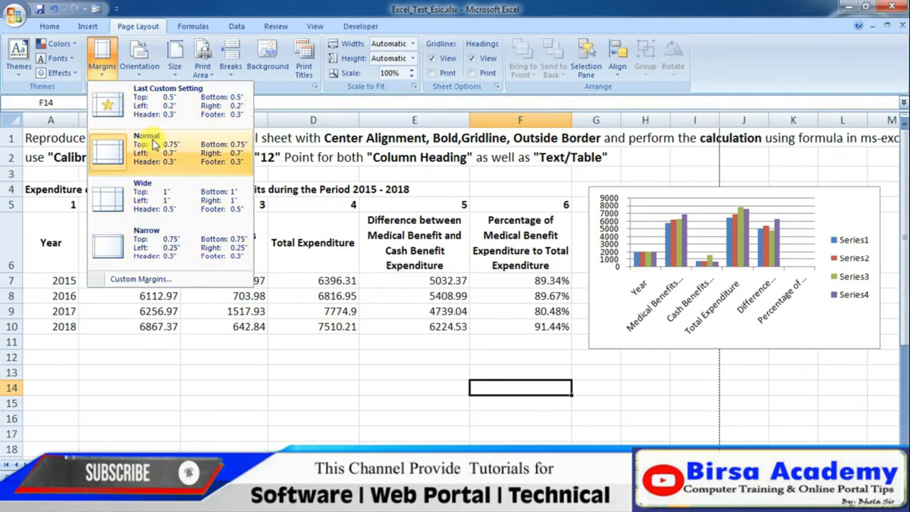
left_click(148, 240)
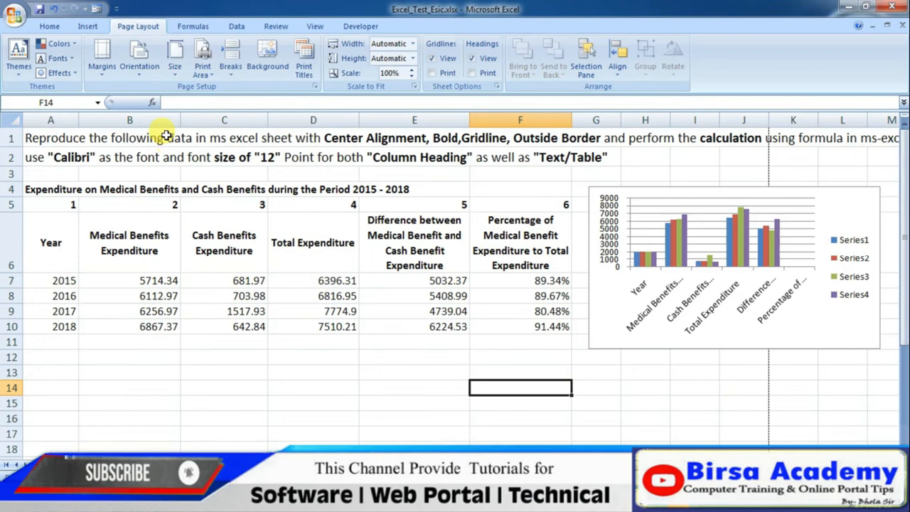
Show the sheet in Page Layout view and move the chart below the table so it fits on the first page.
left_click(311, 25)
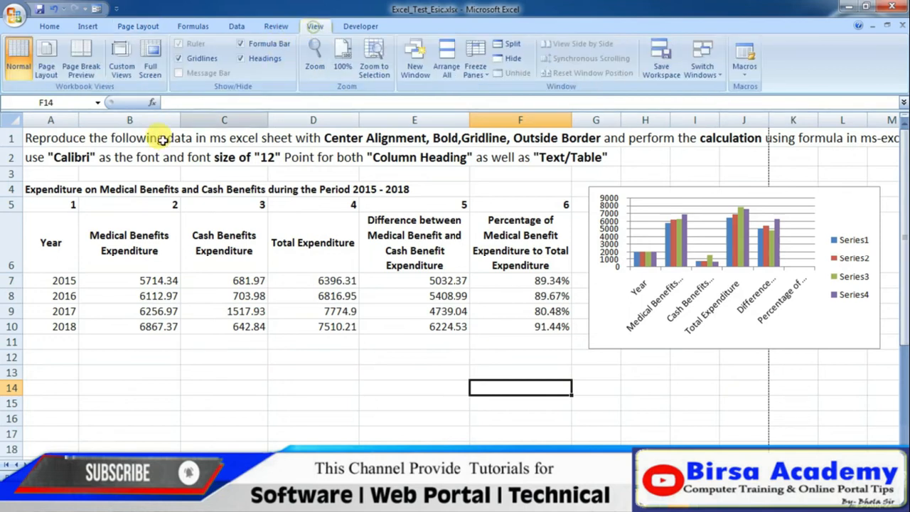
left_click(53, 65)
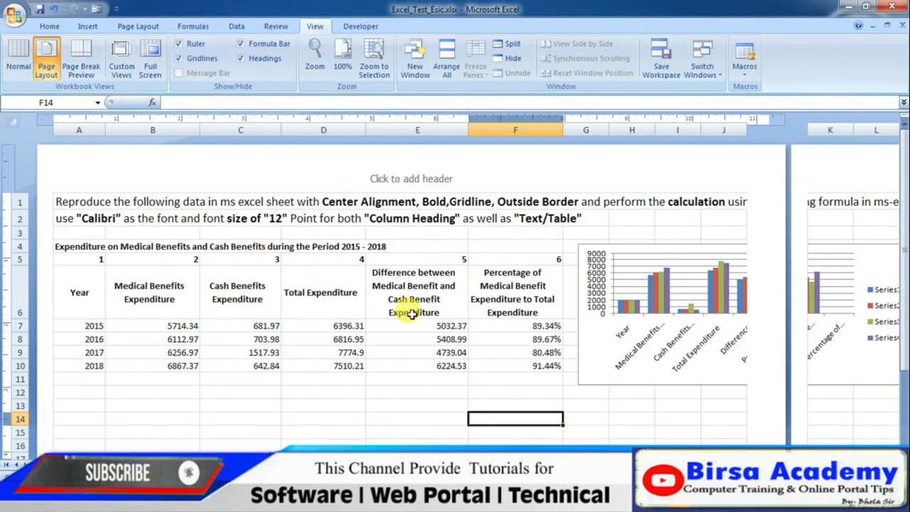
left_click(691, 358)
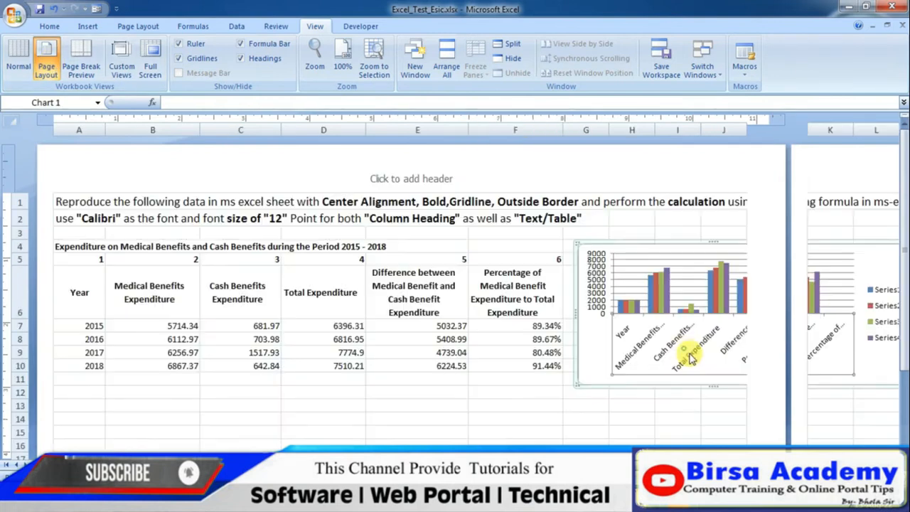
left_click(709, 242)
left_click_drag(676, 241, 343, 386)
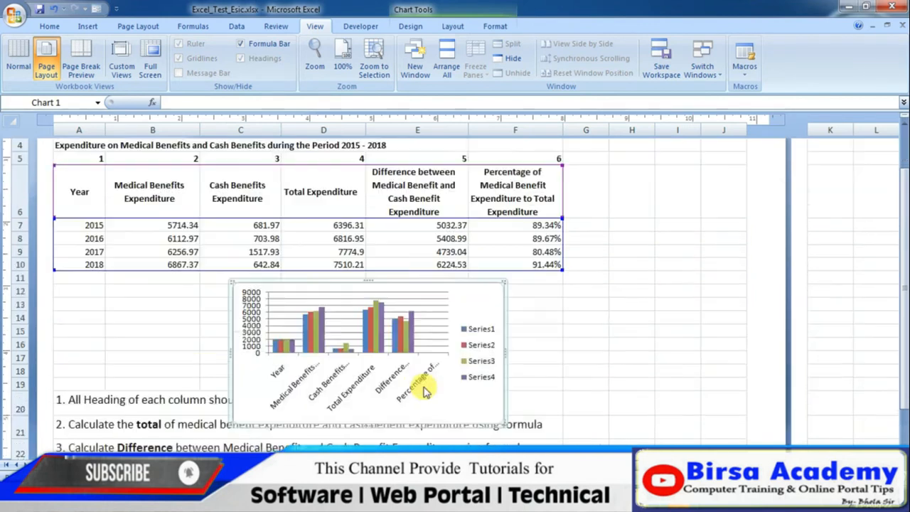
scroll(417, 376, "down", 2)
scroll(416, 325, "up", 1)
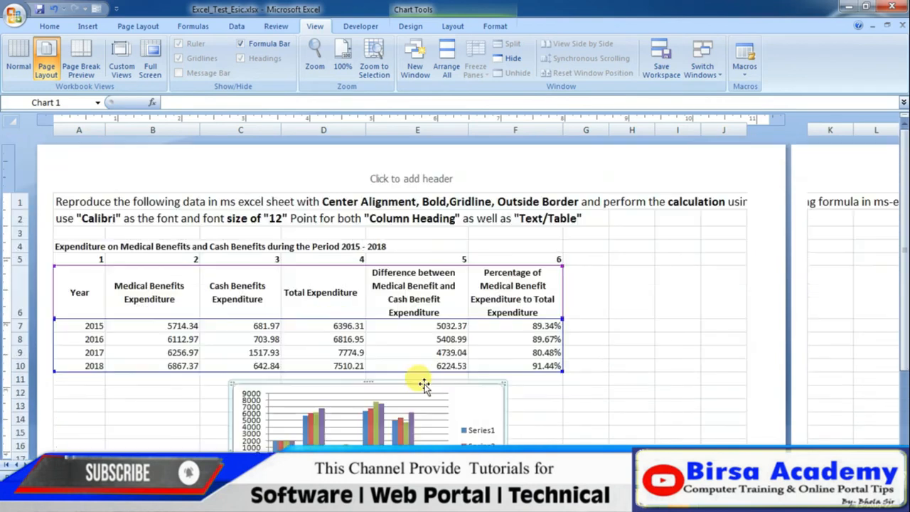
left_click_drag(411, 380, 457, 389)
left_click(584, 370)
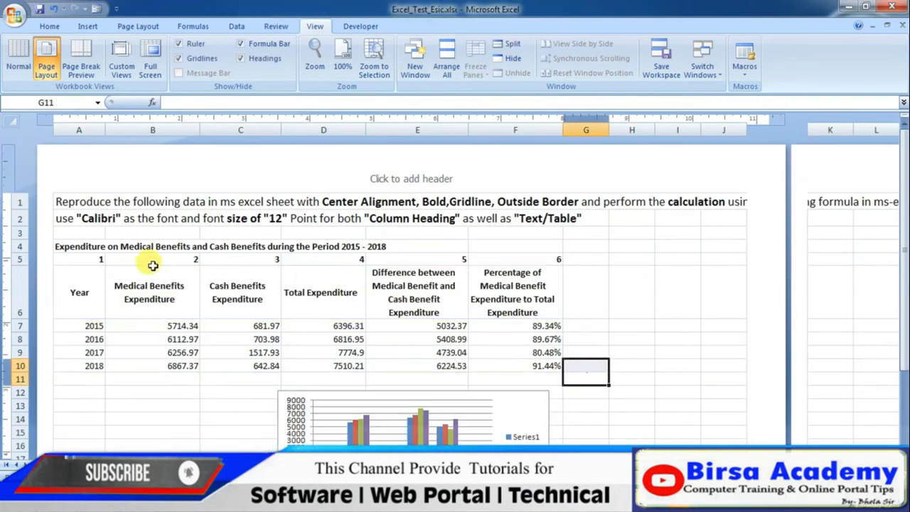
Merge and center the table title across A4:F4 and set its font size to 18.
left_click(71, 245)
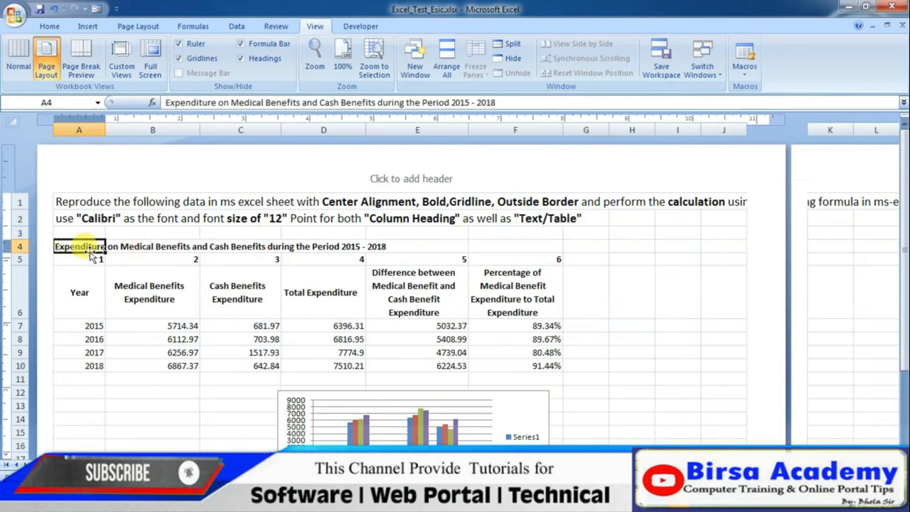
left_click_drag(77, 247, 503, 246)
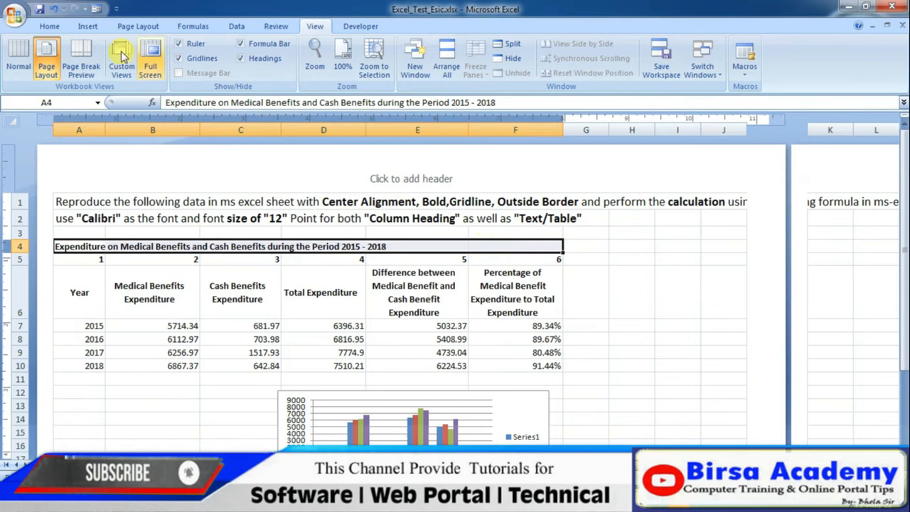
left_click(50, 25)
left_click(360, 68)
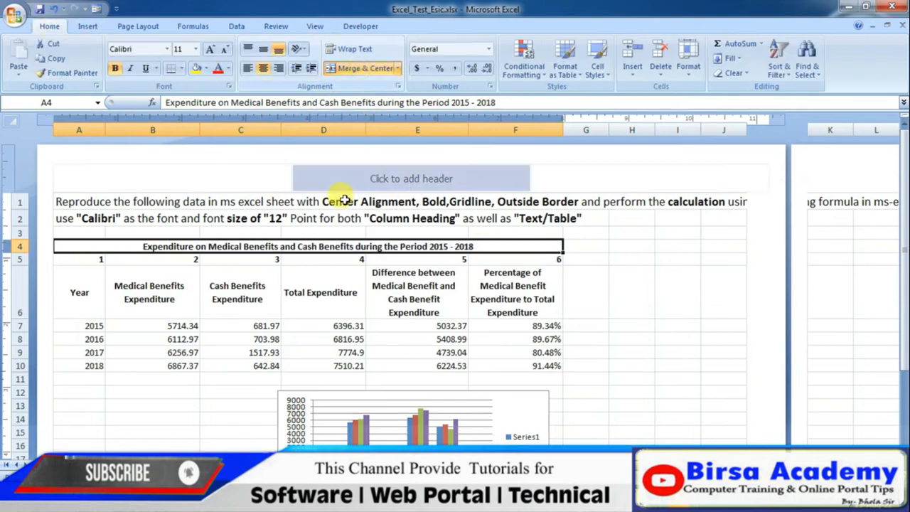
left_click(194, 48)
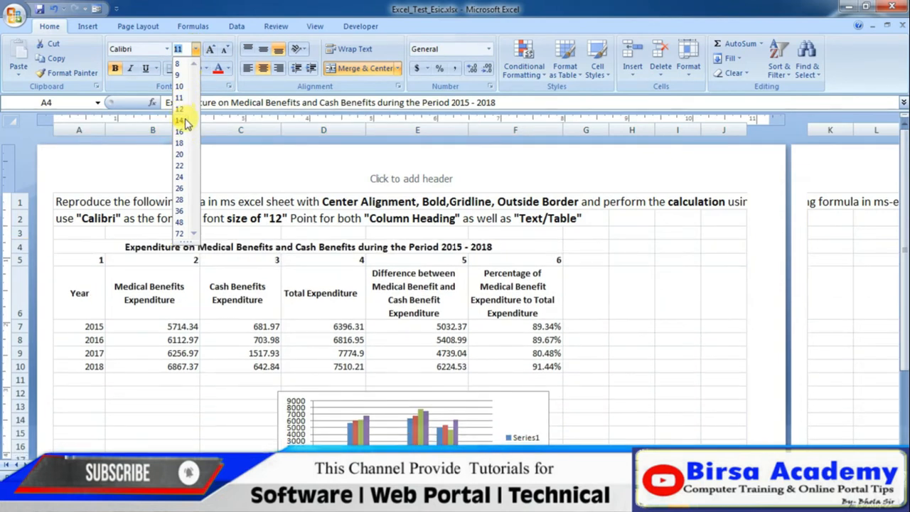
left_click(180, 143)
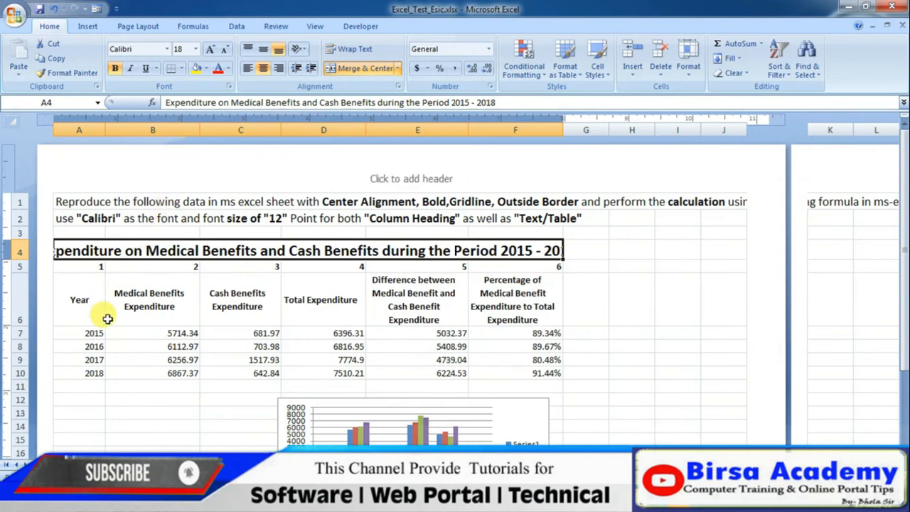
Apply All Borders to the whole table, A4:F10.
left_click_drag(92, 267, 170, 280)
left_click_drag(61, 249, 403, 378)
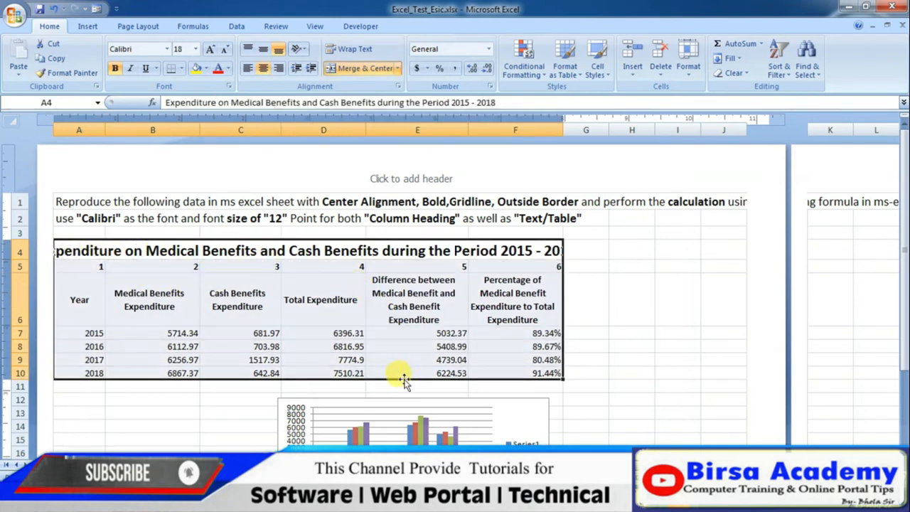
left_click(182, 69)
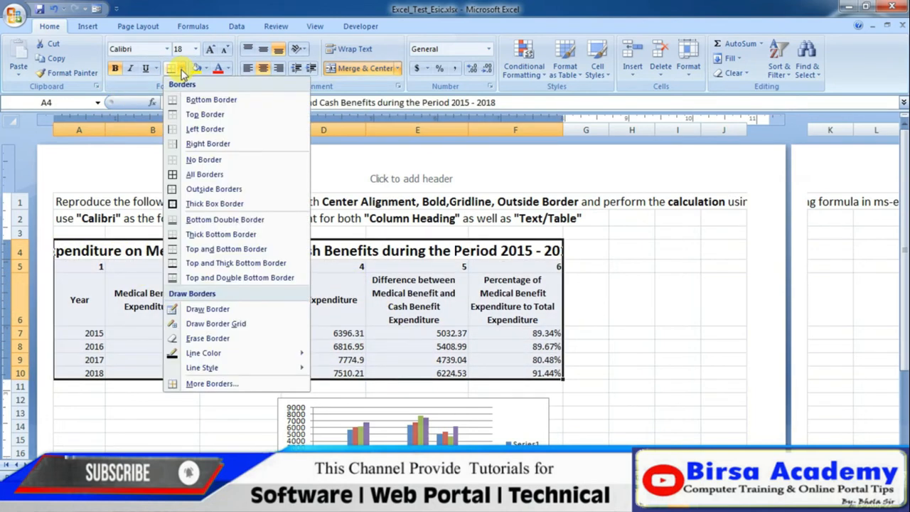
left_click(193, 174)
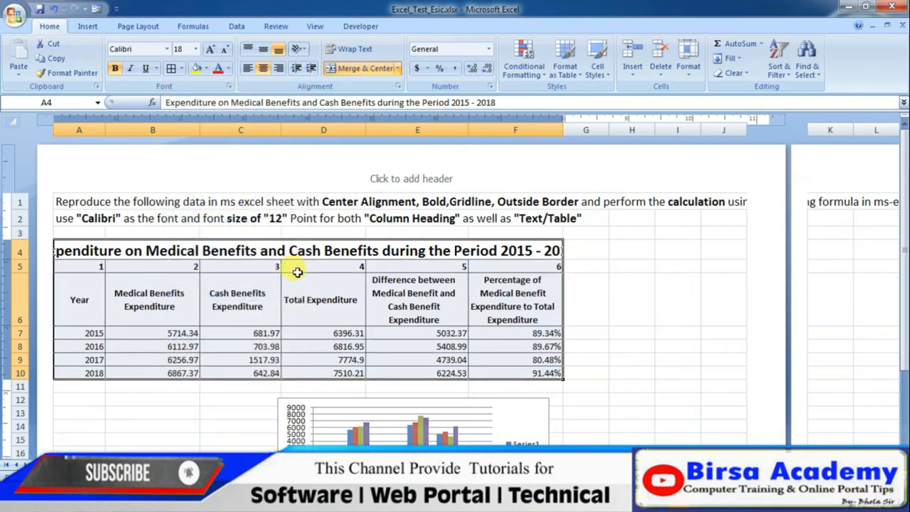
Center the column numbers 1 to 6 in A5:F5.
left_click_drag(100, 270, 518, 263)
left_click(262, 69)
left_click(341, 304)
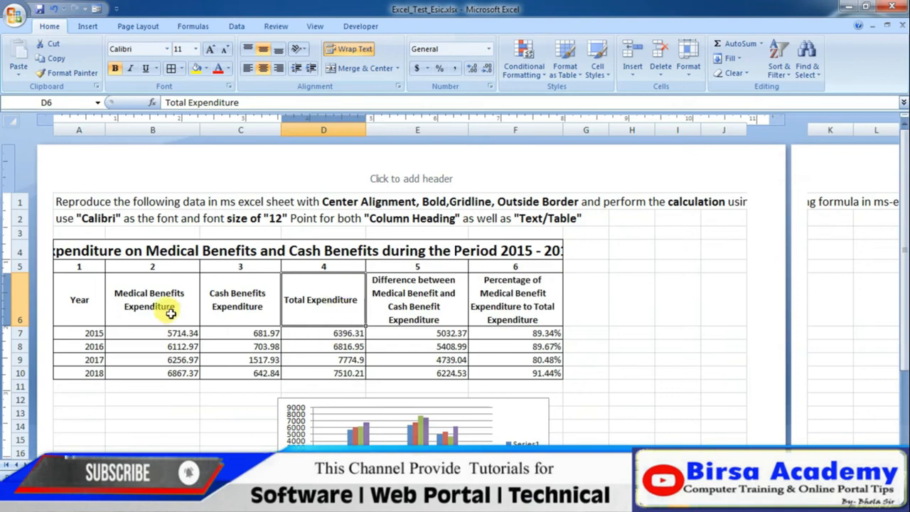
Fill the column heading cells A6:F6 with the standard light green color.
left_click_drag(78, 298, 498, 291)
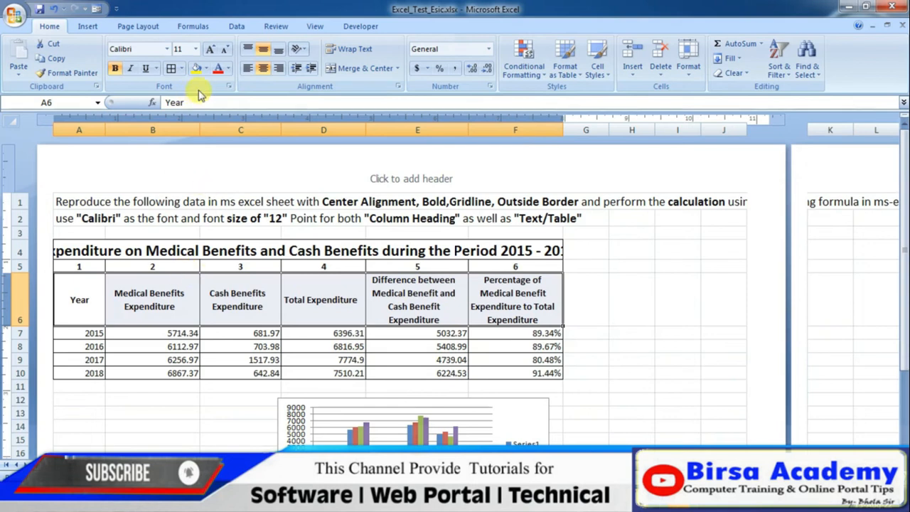
left_click(204, 68)
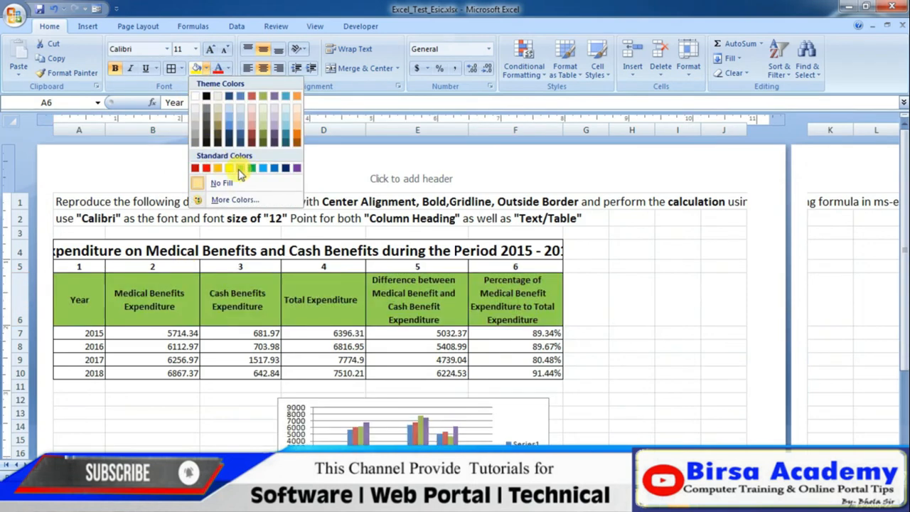
left_click(239, 168)
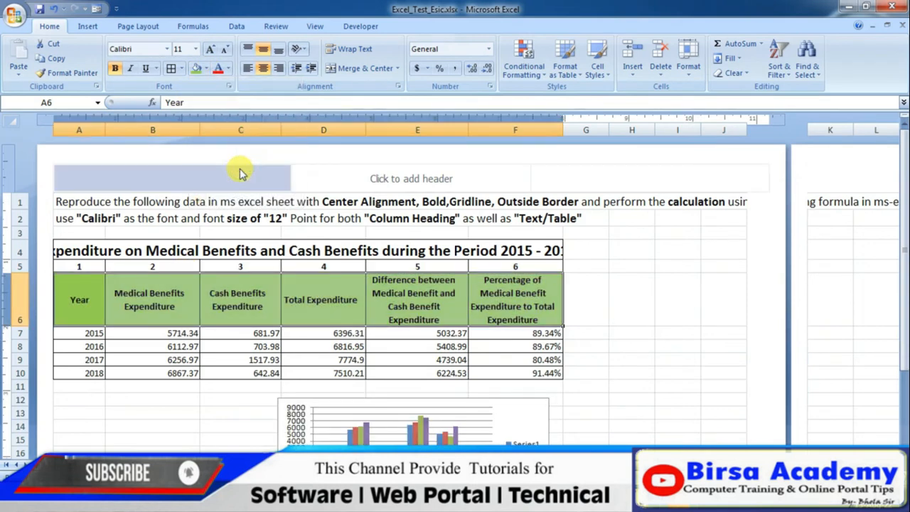
left_click(597, 297)
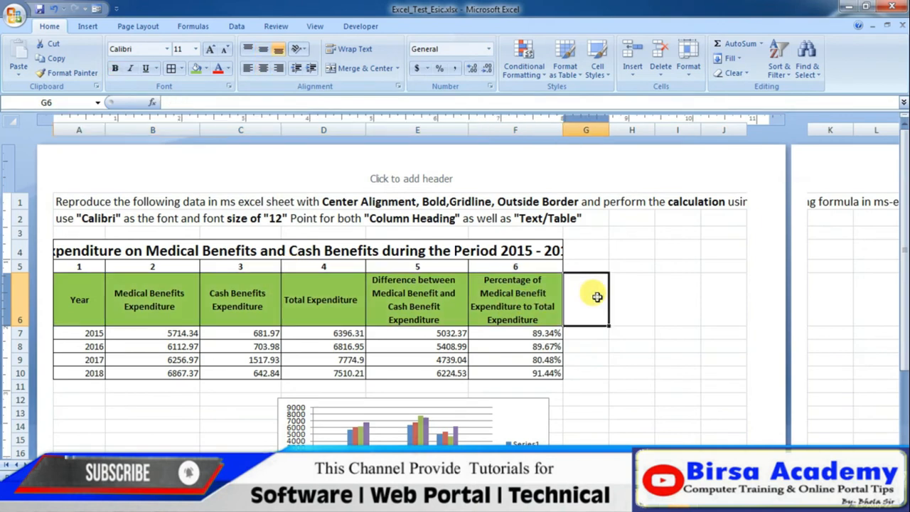
Try larger font sizes on the merged table title in A4 and set it to 16.
left_click(527, 248)
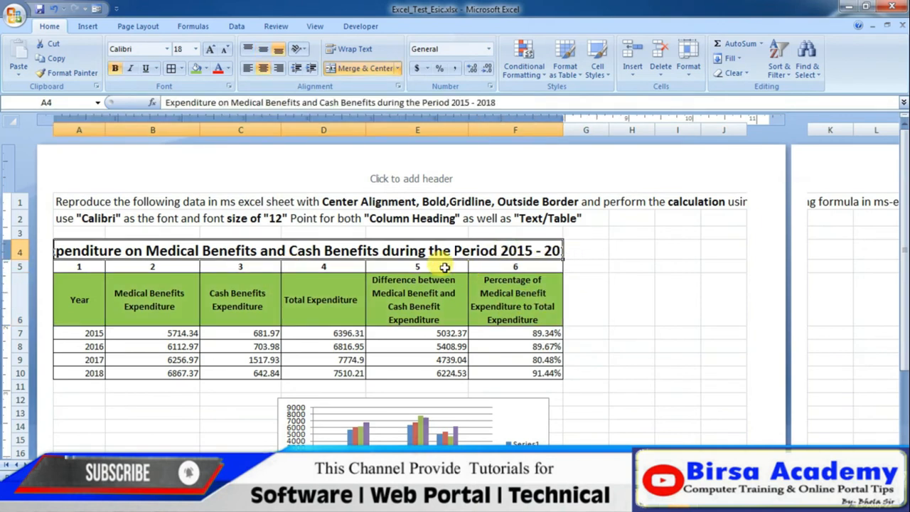
left_click(220, 49)
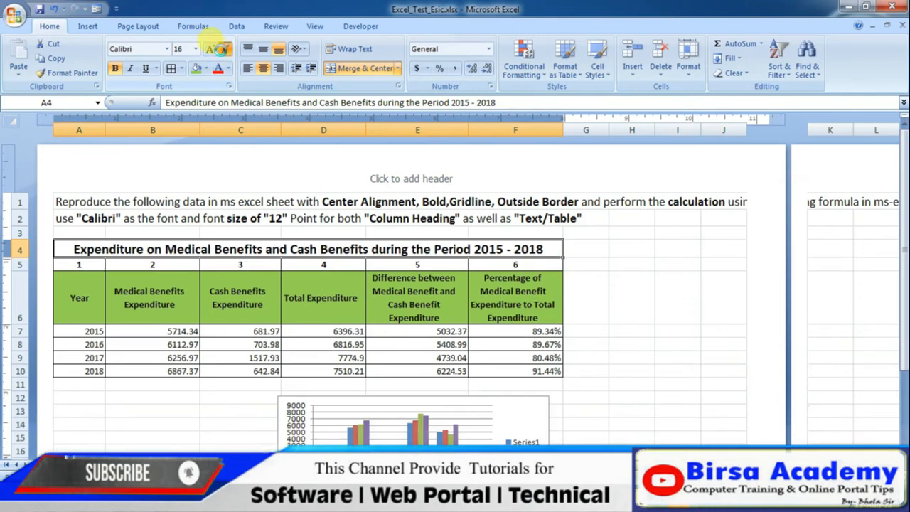
left_click(211, 49)
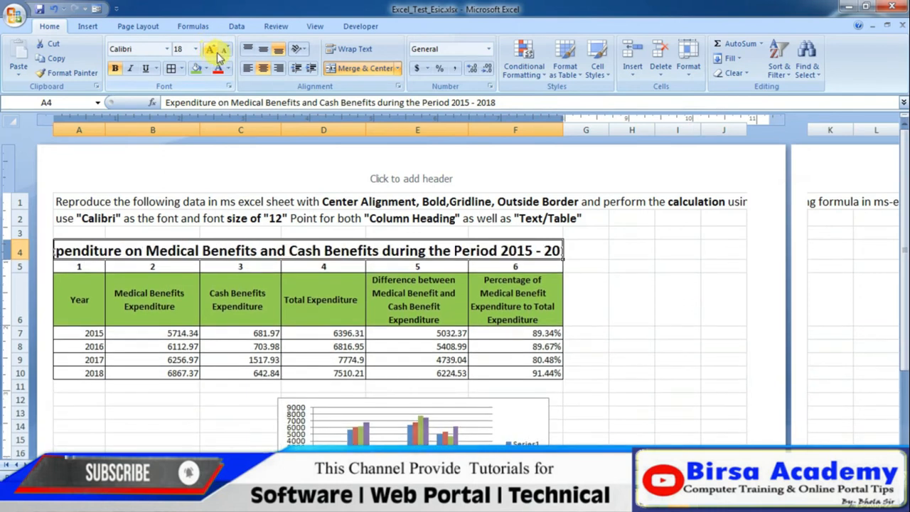
left_click(216, 50)
left_click(216, 51)
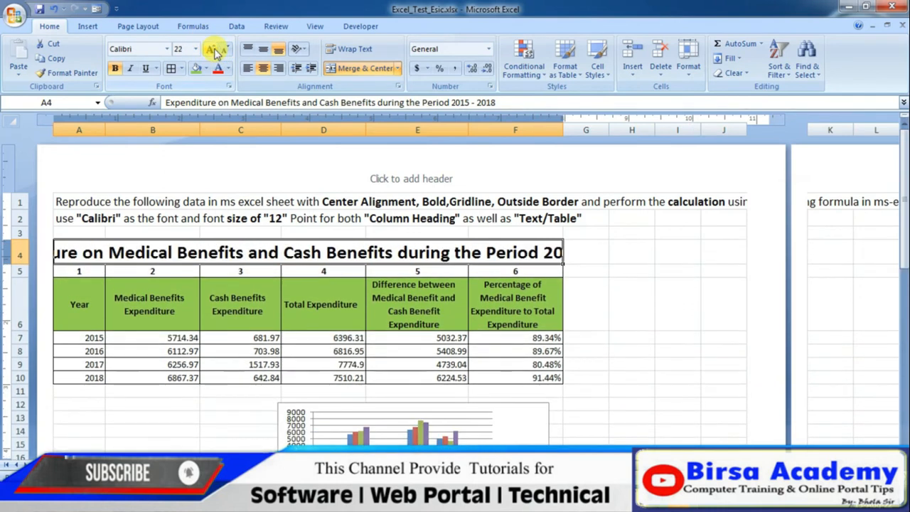
left_click(225, 51)
left_click(224, 51)
left_click(225, 51)
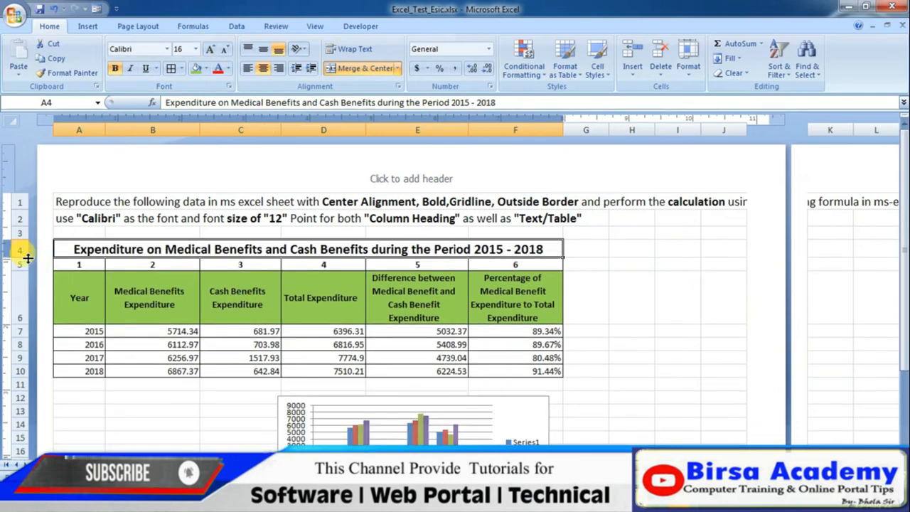
Make title row 4 about two and a half times as tall and middle-align the title vertically.
left_click_drag(22, 259, 22, 287)
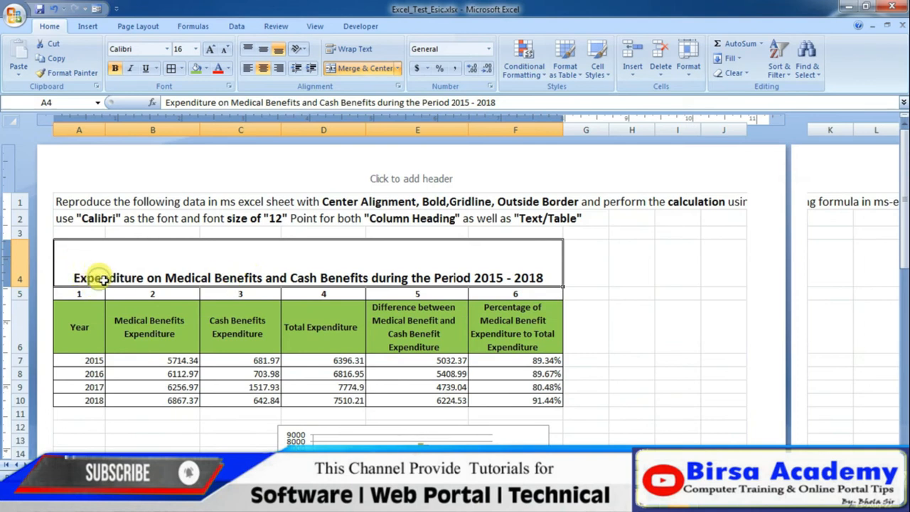
left_click(249, 48)
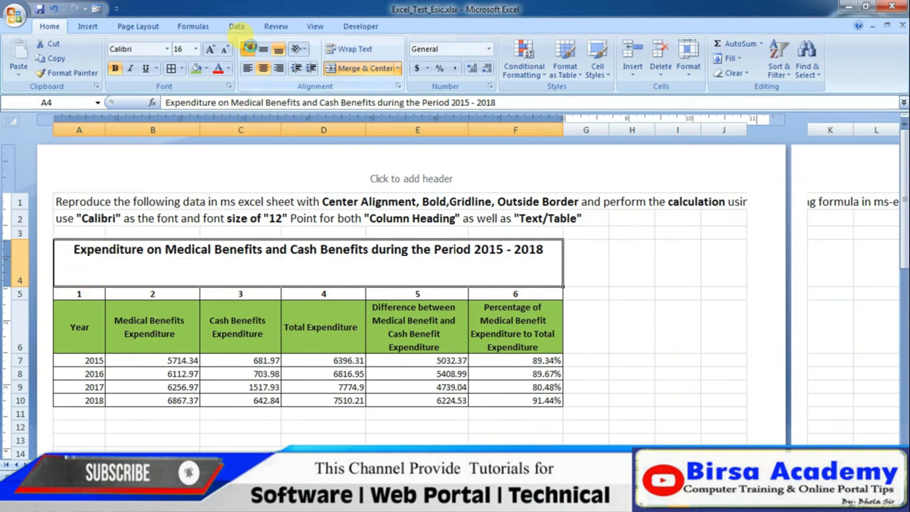
left_click(263, 49)
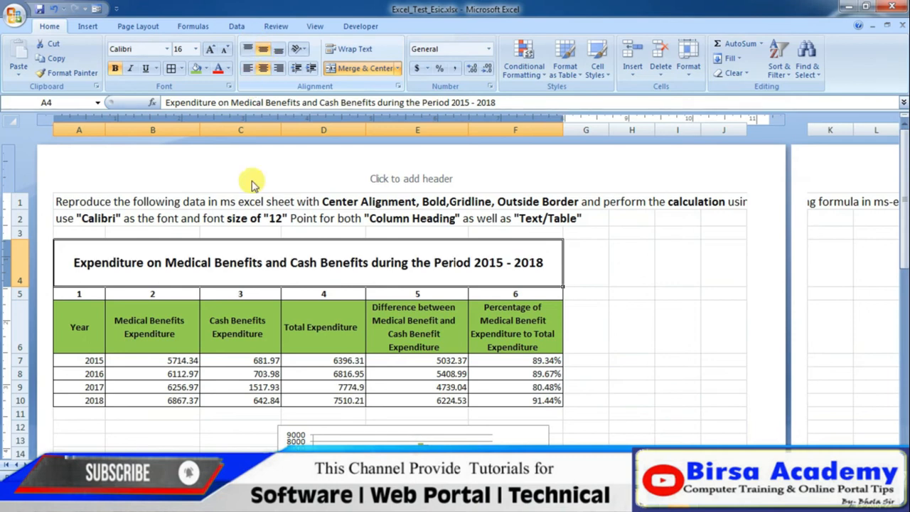
Change the table title's font to Arial Black and set its size to 15.
left_click(168, 49)
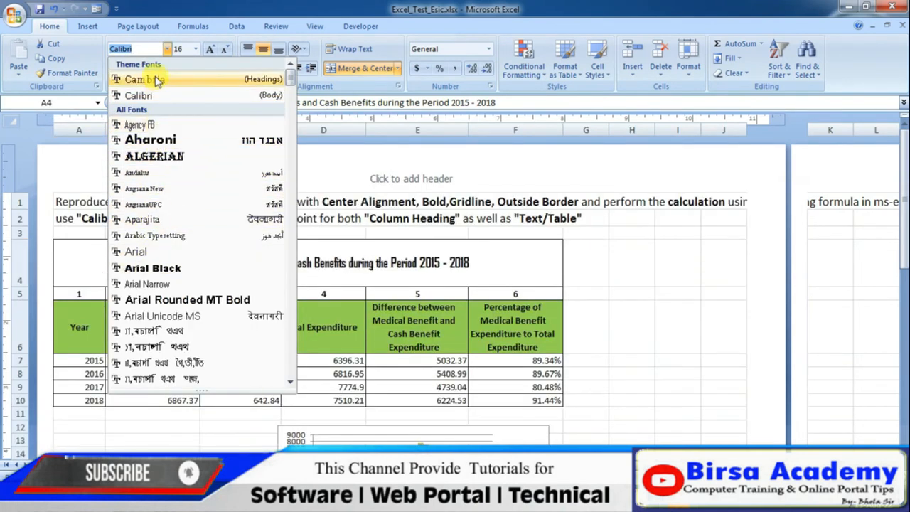
left_click(167, 267)
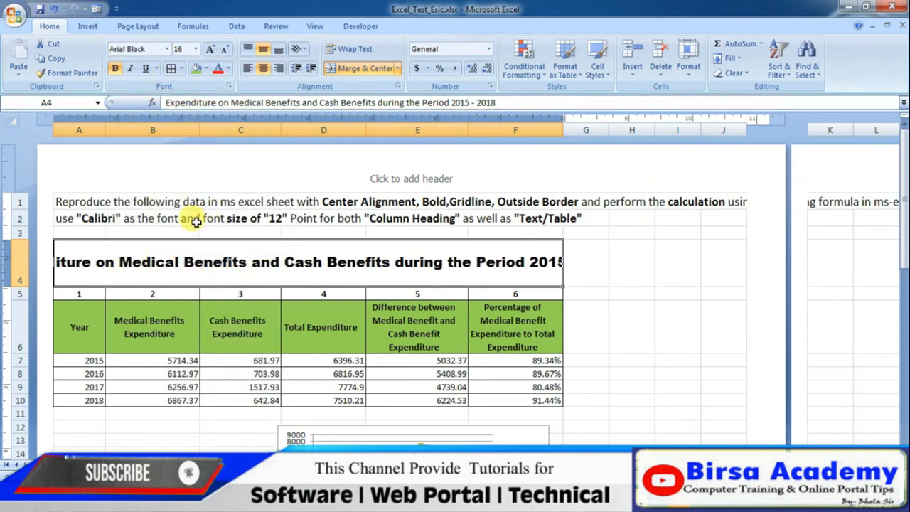
left_click(195, 50)
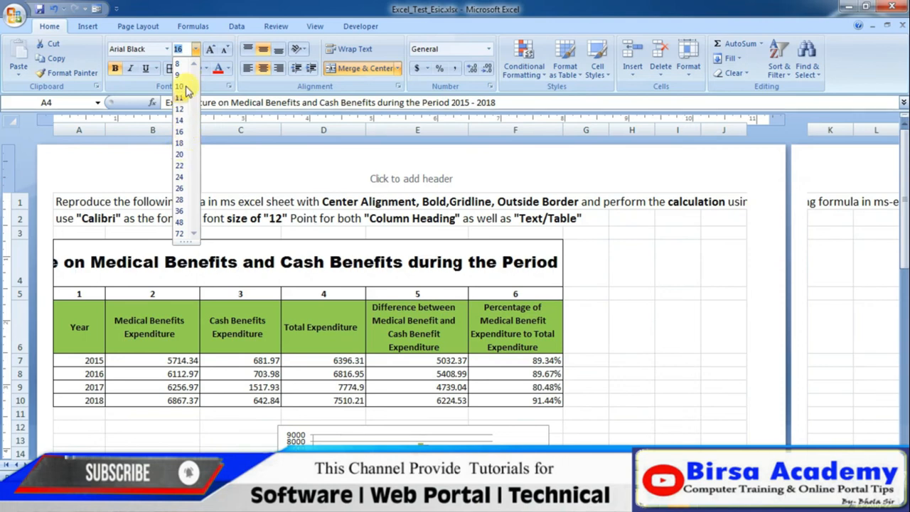
left_click(317, 269)
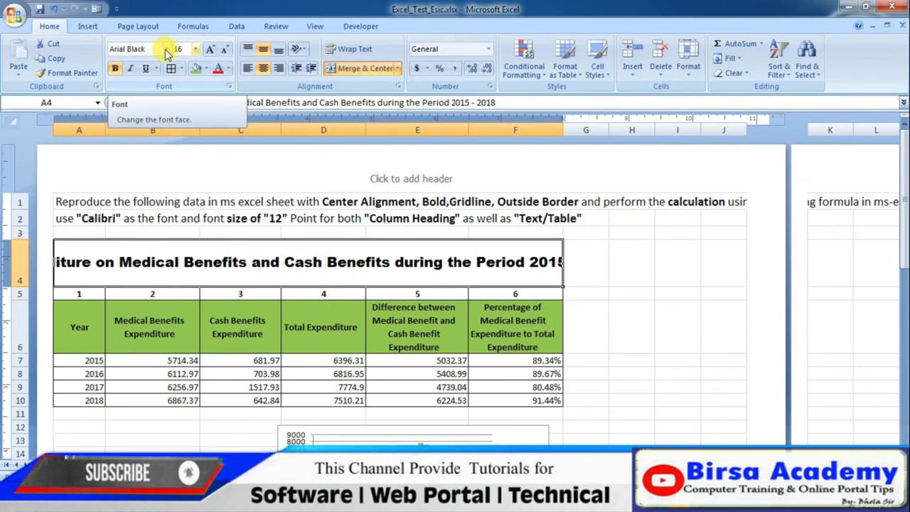
type("15")
key("Return")
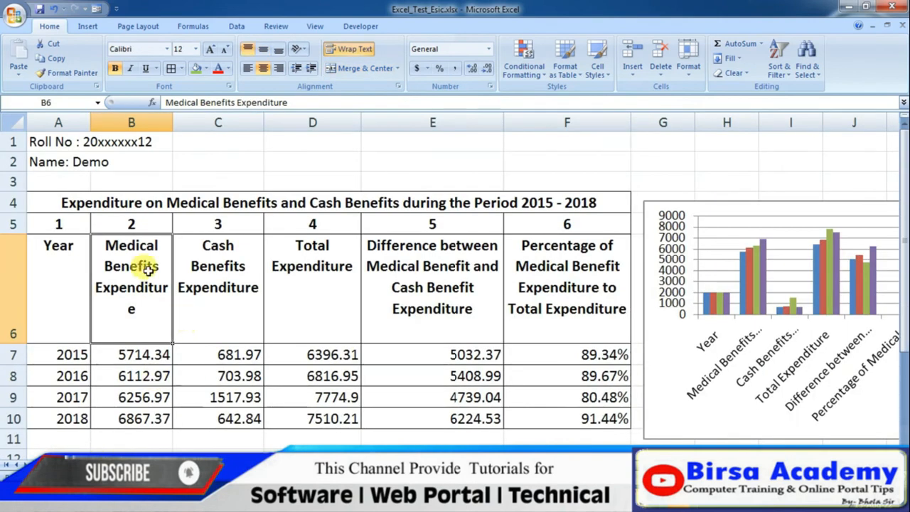
Review the roll number and name lines in A1 and A2 of the finished sample sheet and return to the exercise sheet.
left_click(43, 140)
left_click(48, 163)
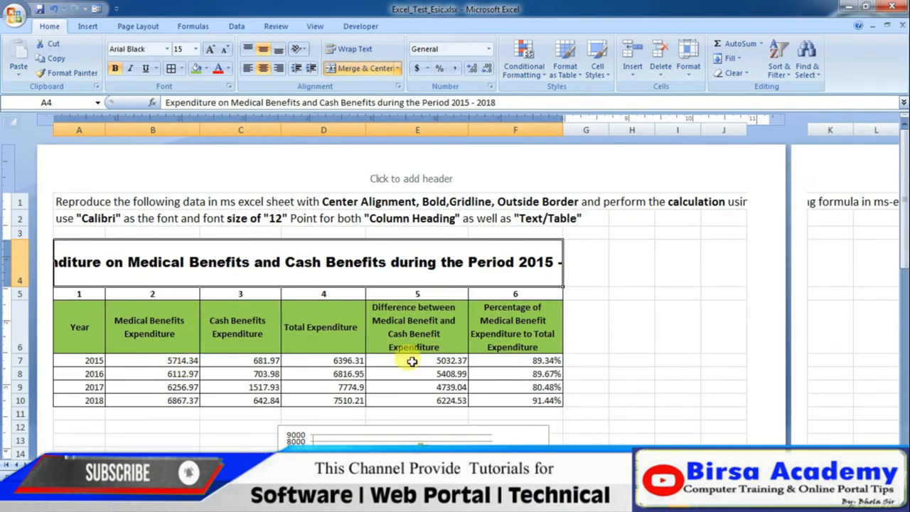
left_click(587, 293)
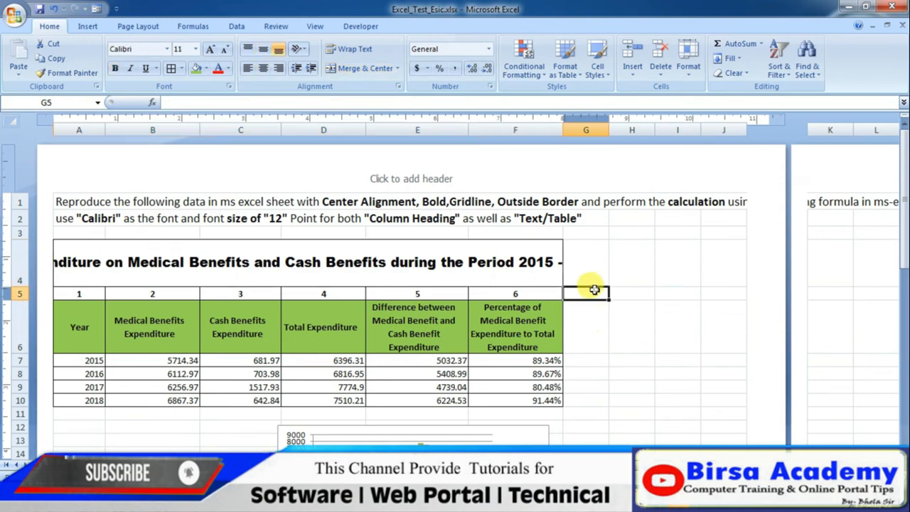
Save the workbook under its existing file name.
left_click(15, 15)
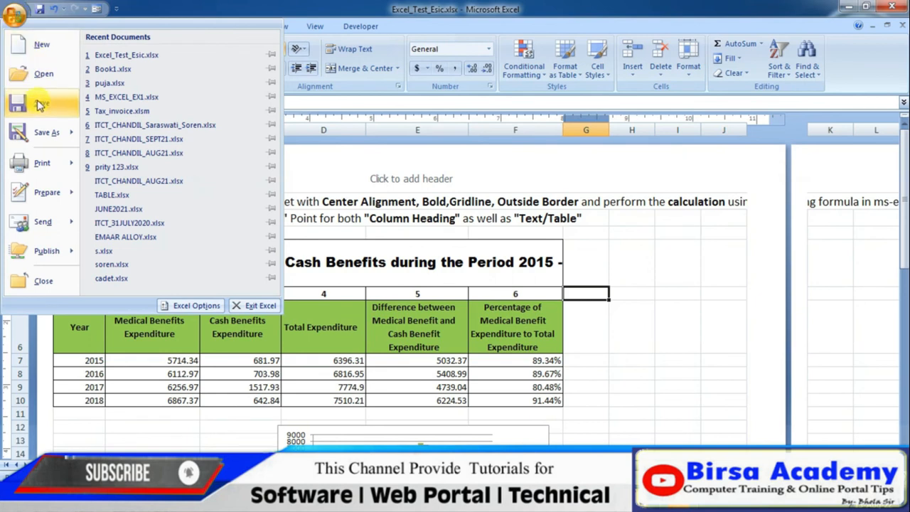
left_click(469, 273)
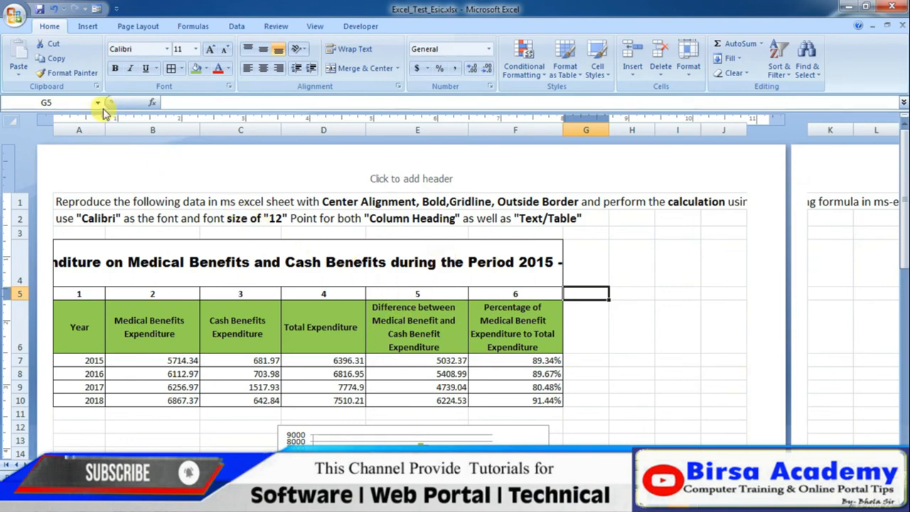
left_click(14, 15)
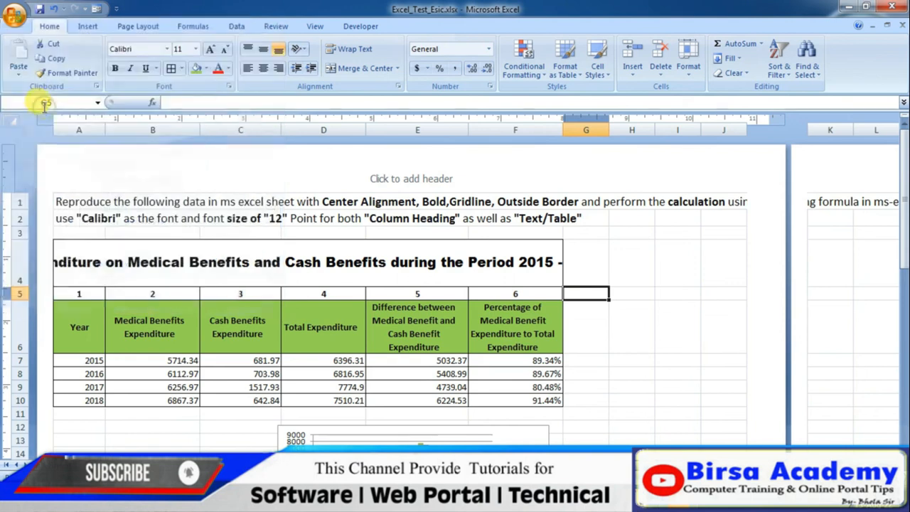
left_click(41, 103)
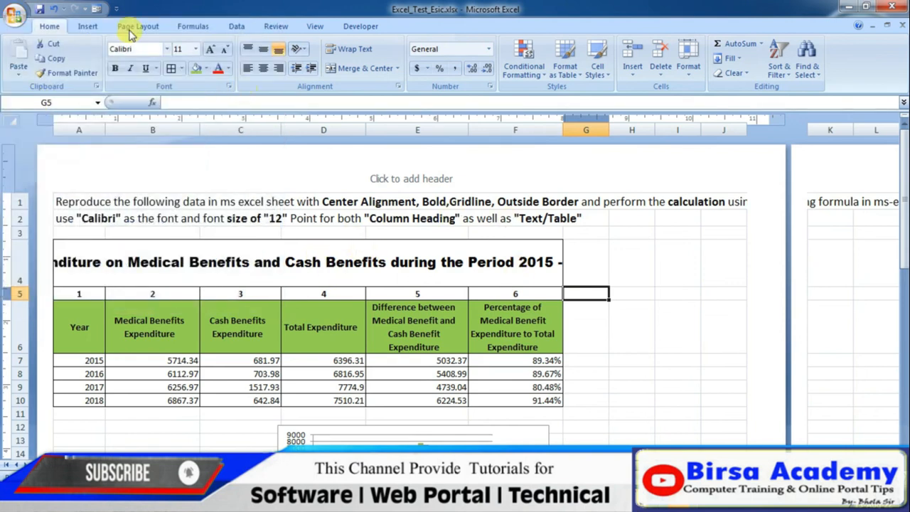
Open the Save As dialog for the workbook.
left_click(14, 14)
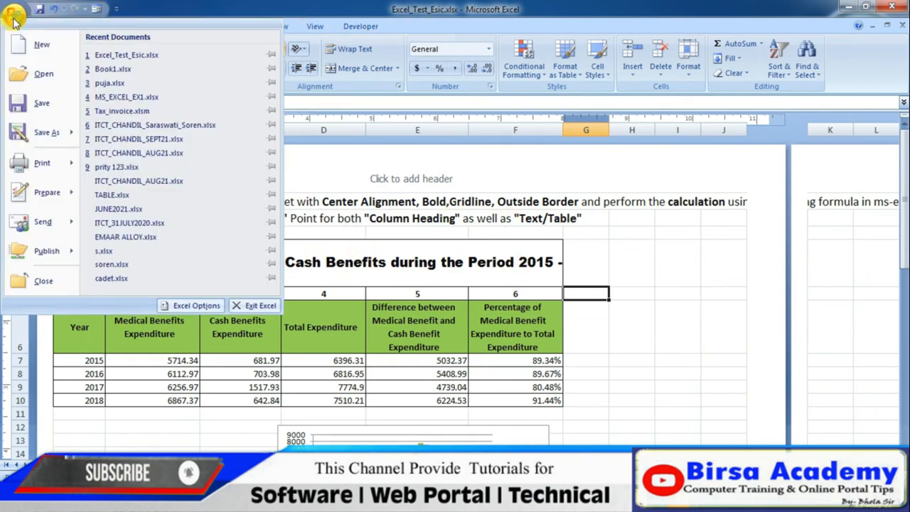
left_click(44, 132)
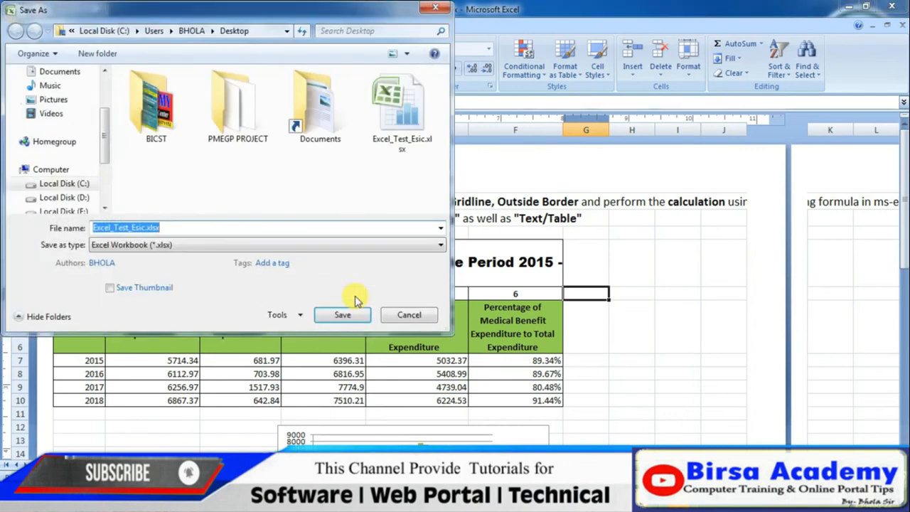